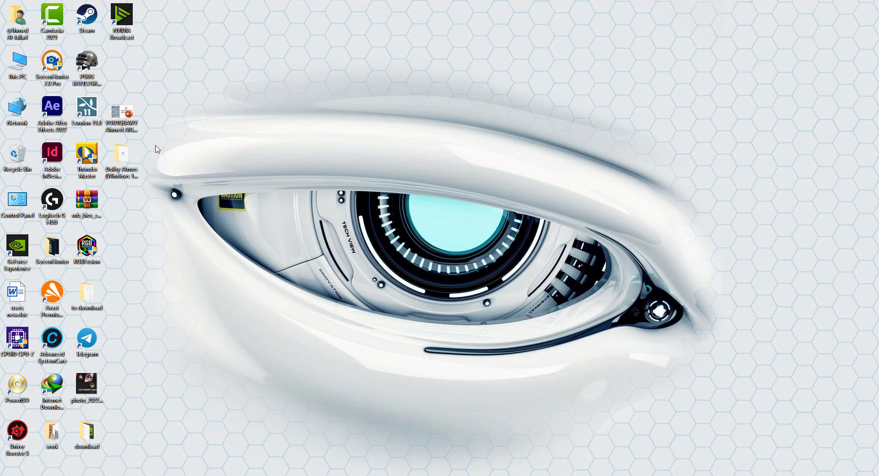
Step: Open the YOUTUBAWY presentation from the desktop and bring up the Office add-in store
double_click(128, 129)
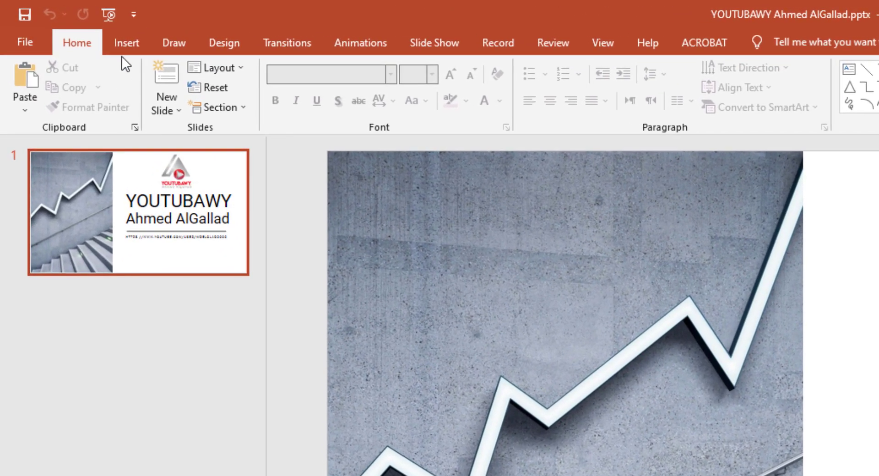
click(125, 46)
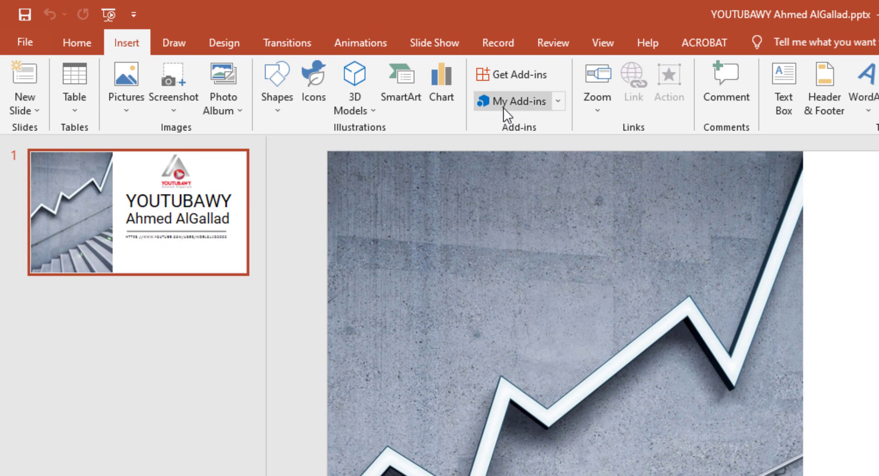
click(537, 76)
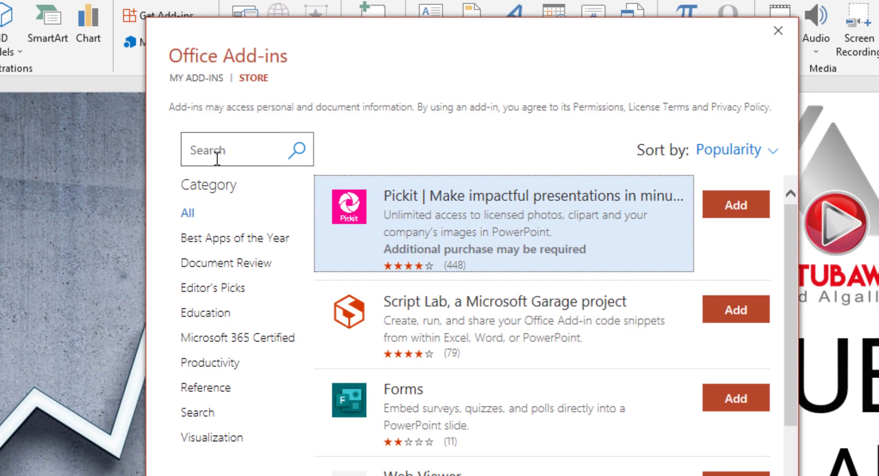
Step: Search the add-in store for "qr" and add QR4Office, accepting its license terms
click(217, 158)
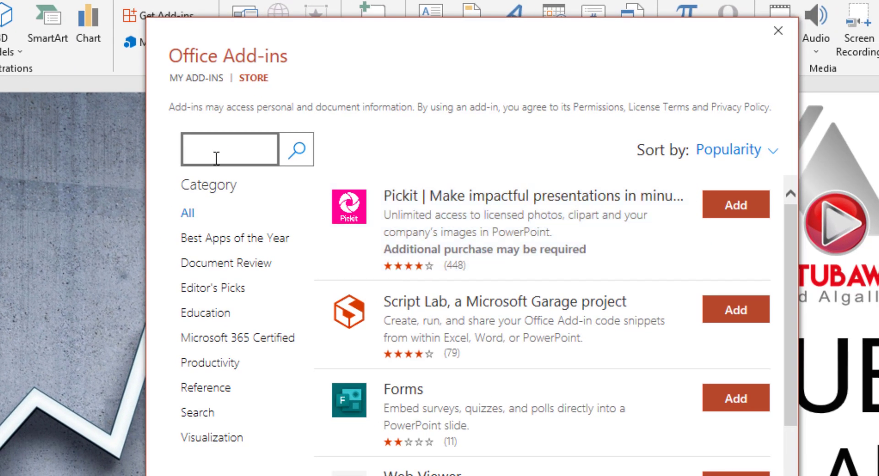
text(qr)
click(288, 163)
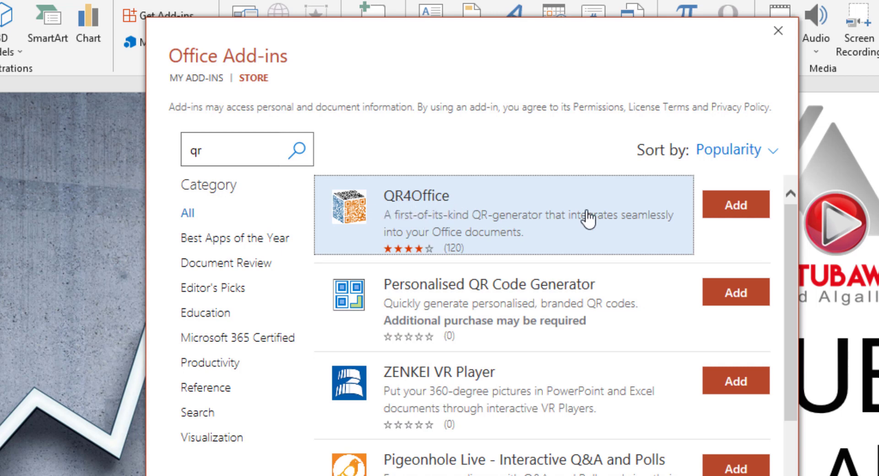
click(733, 210)
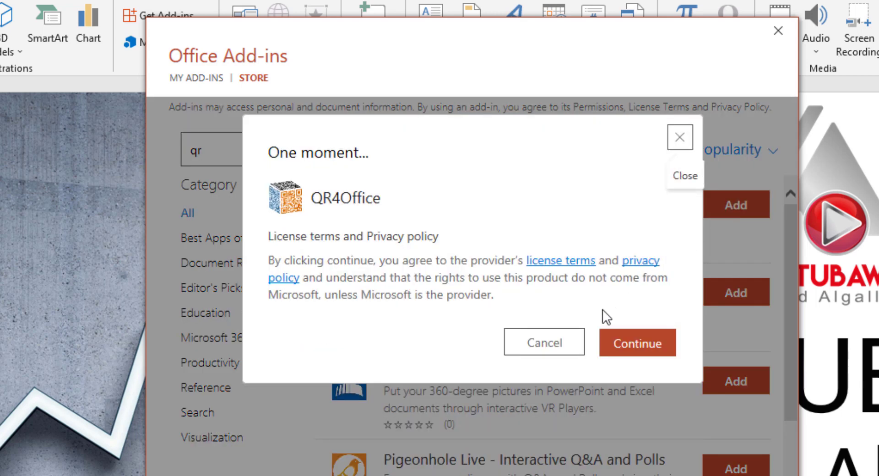
click(641, 350)
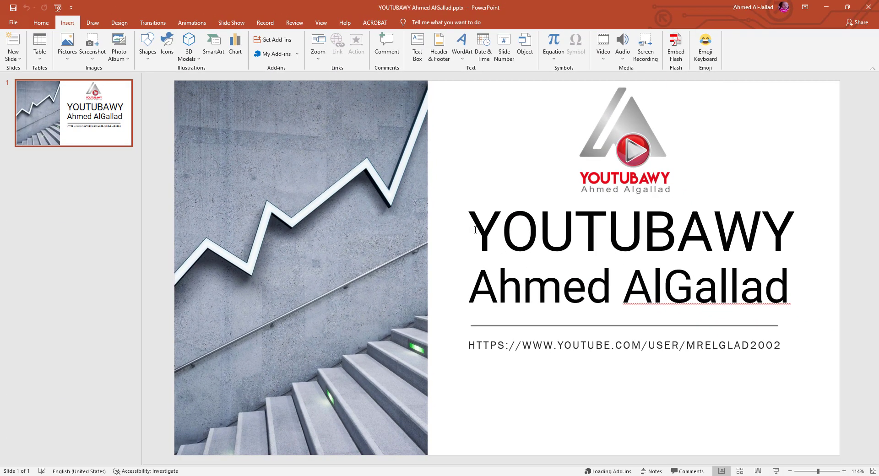
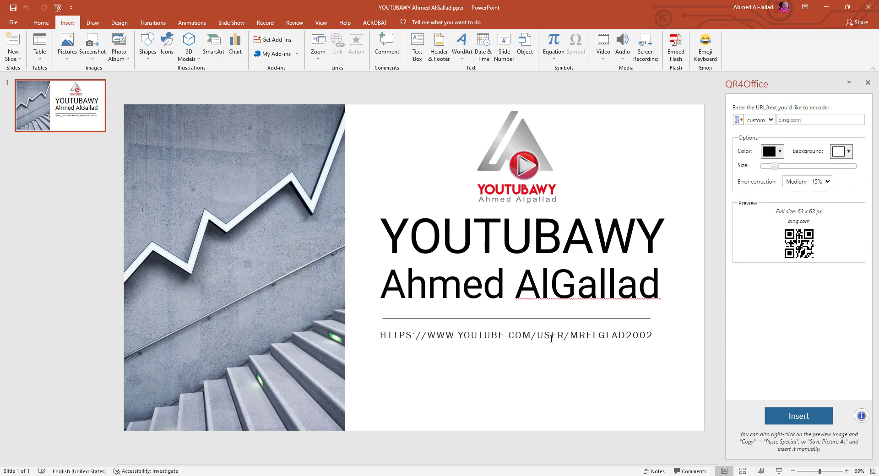
Step: Copy the full YouTube channel URL from the slide's subtitle text
click(537, 333)
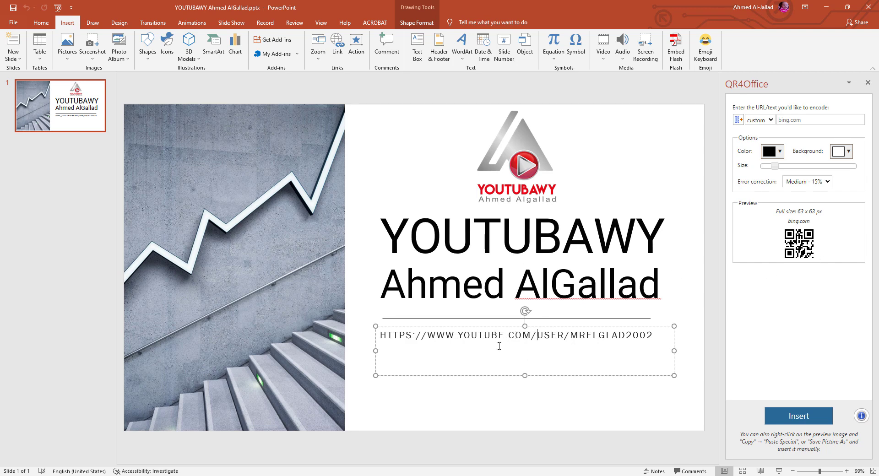
triple_click(516, 333)
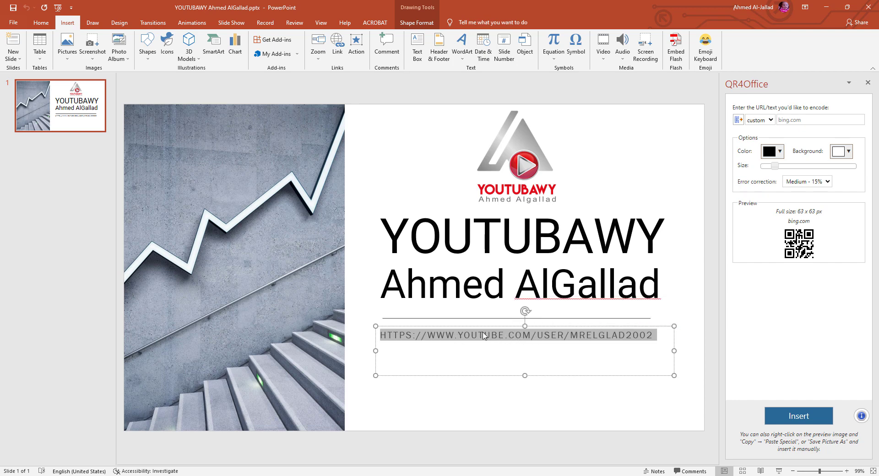
right_click(516, 338)
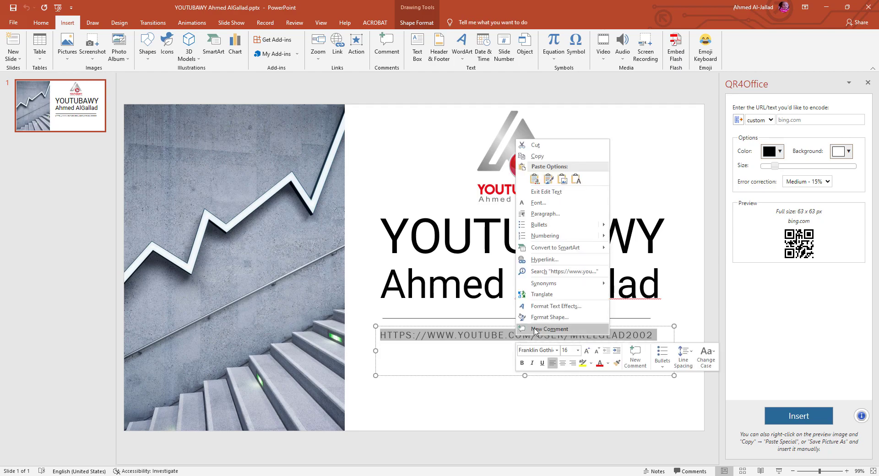
click(570, 158)
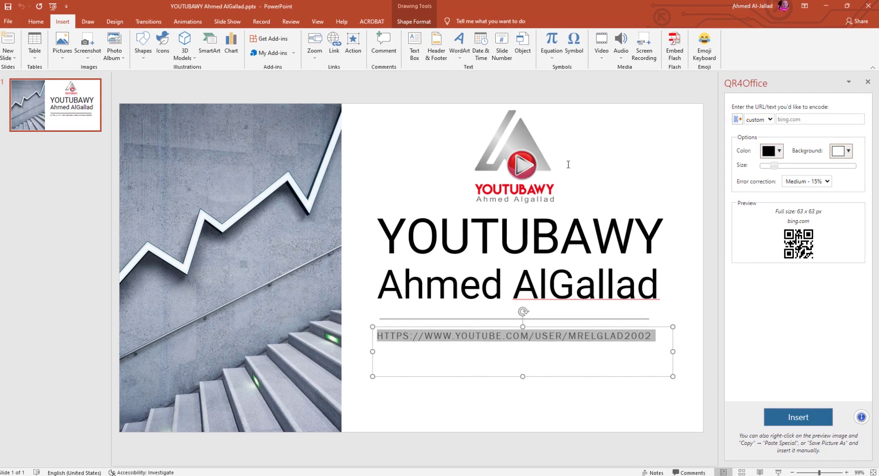
click(641, 414)
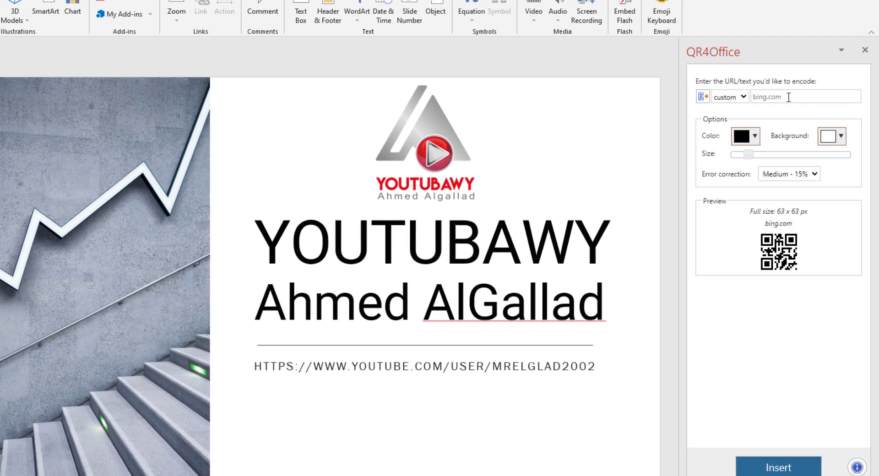
Step: Paste the copied YouTube channel URL into QR4Office as the text to encode
click(810, 106)
right_click(811, 105)
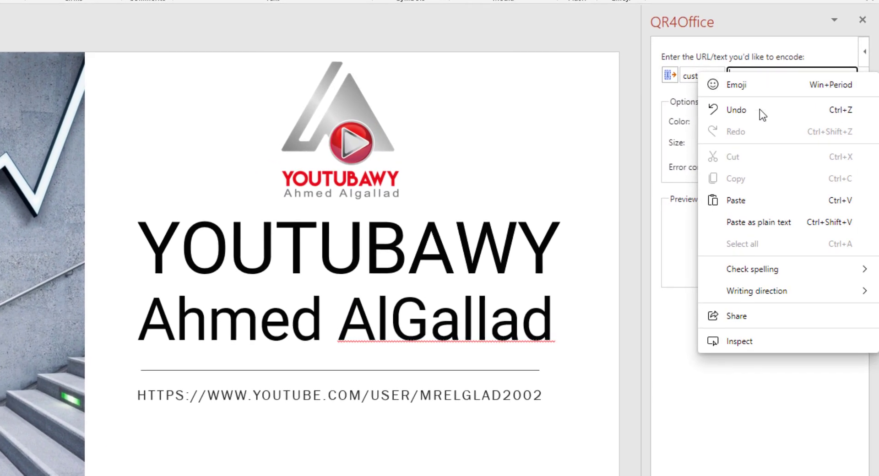
click(751, 200)
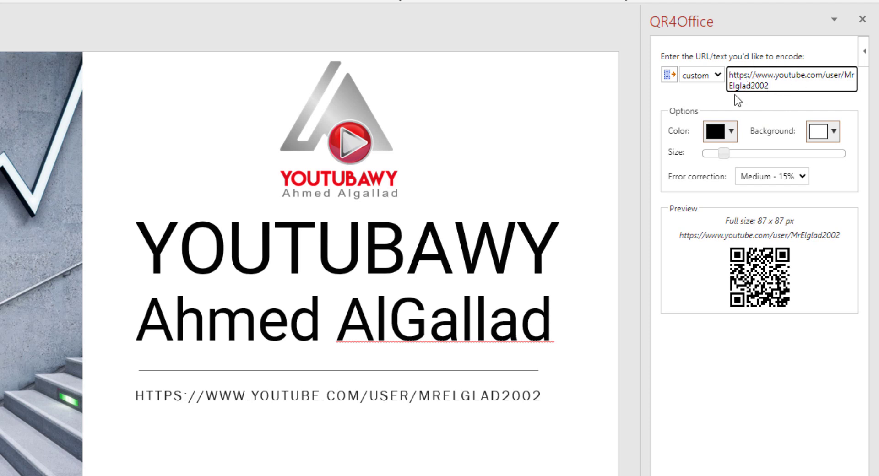
click(717, 76)
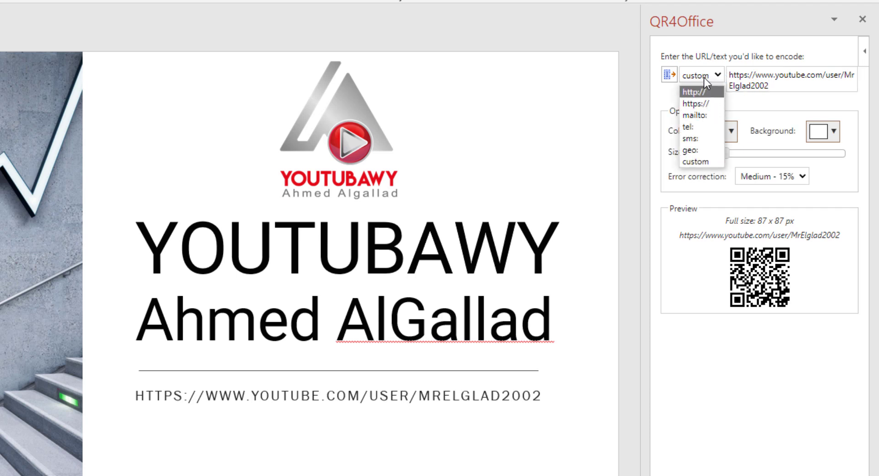
click(703, 103)
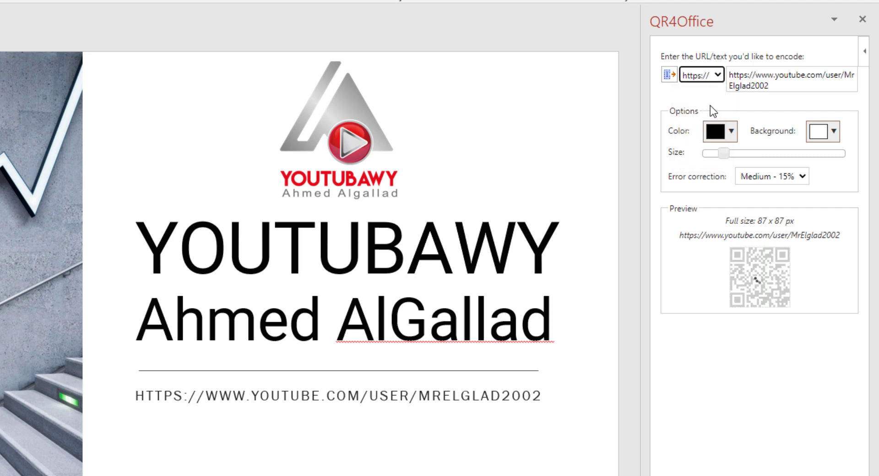
click(715, 76)
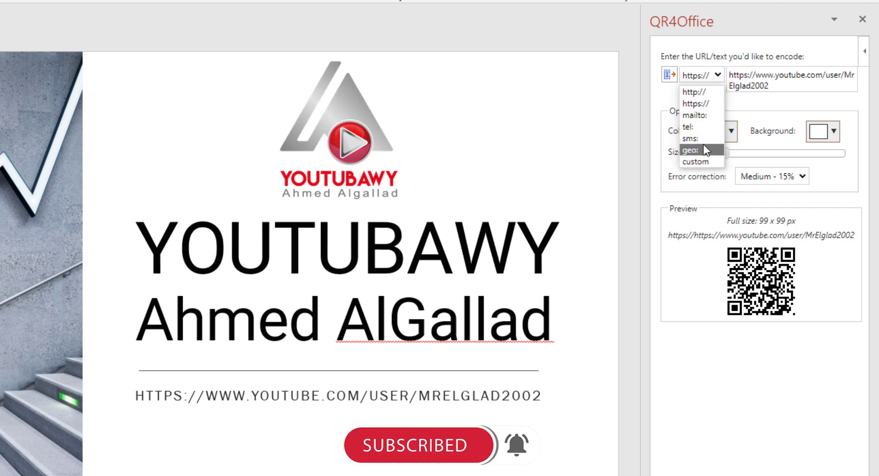
click(696, 353)
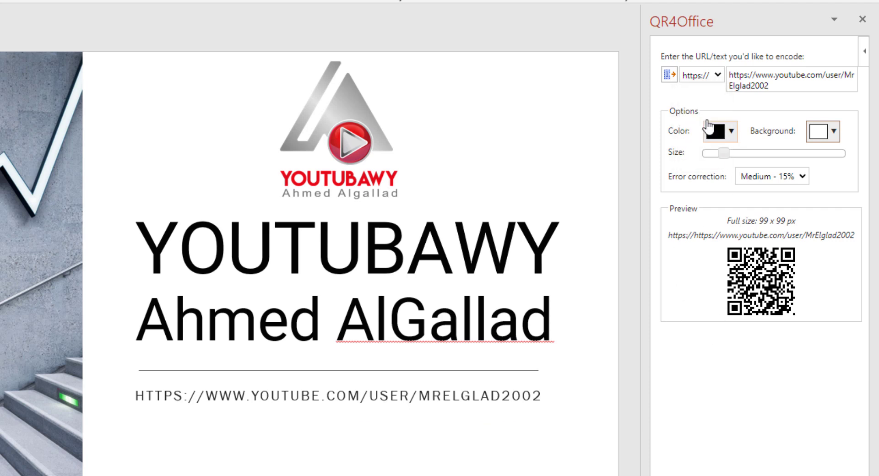
Step: Try light red and orange as the QR code colour, and restore it to black
click(729, 132)
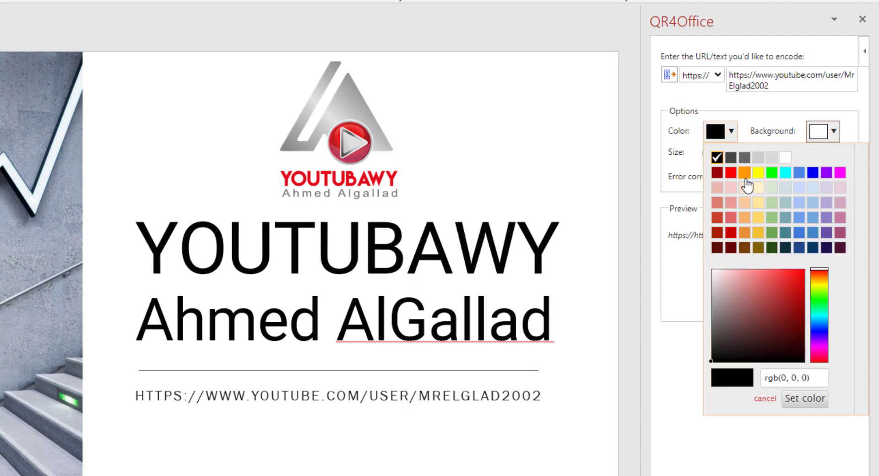
click(731, 217)
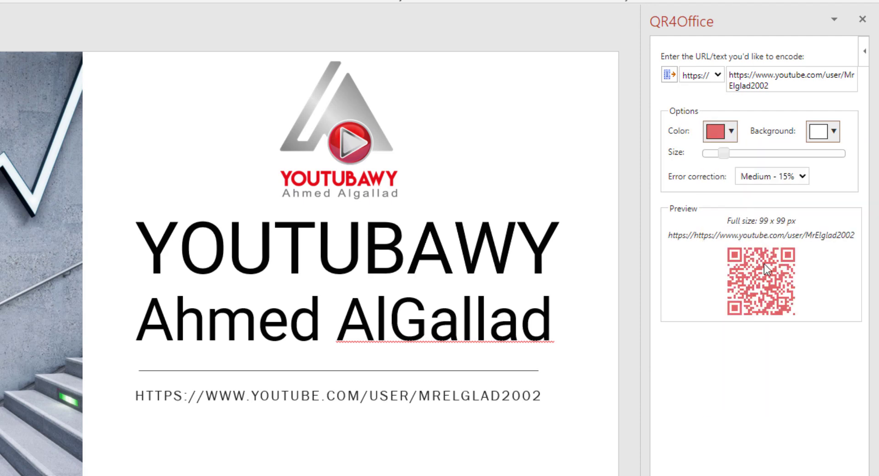
click(732, 132)
click(746, 175)
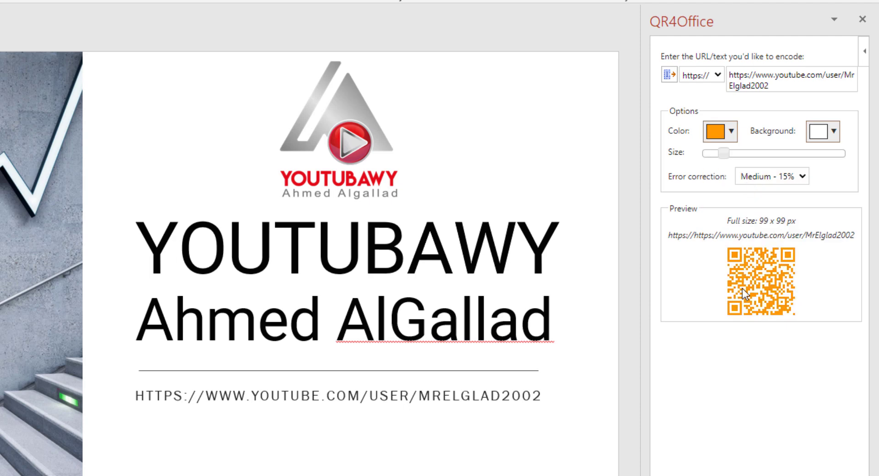
click(732, 131)
click(711, 153)
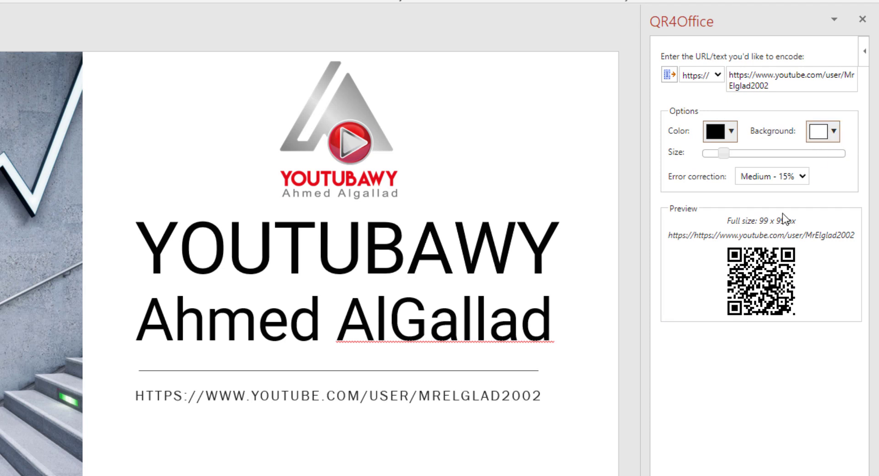
Step: Try a dark red QR code background and restore it to white
click(832, 132)
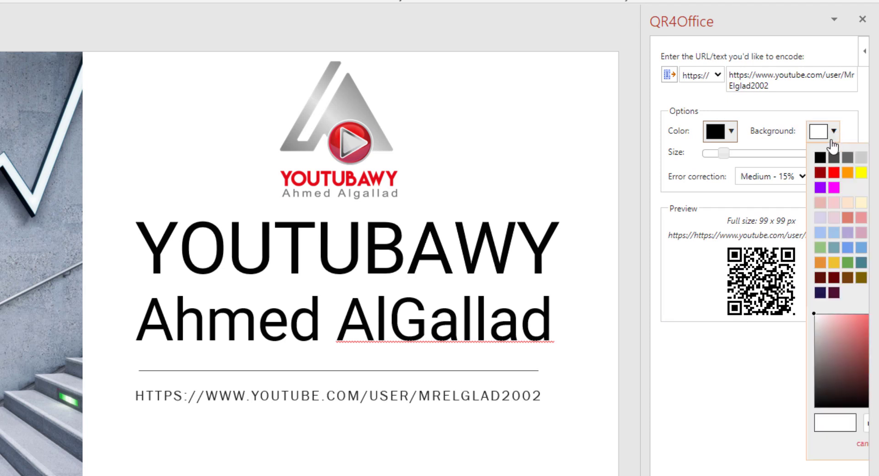
click(826, 180)
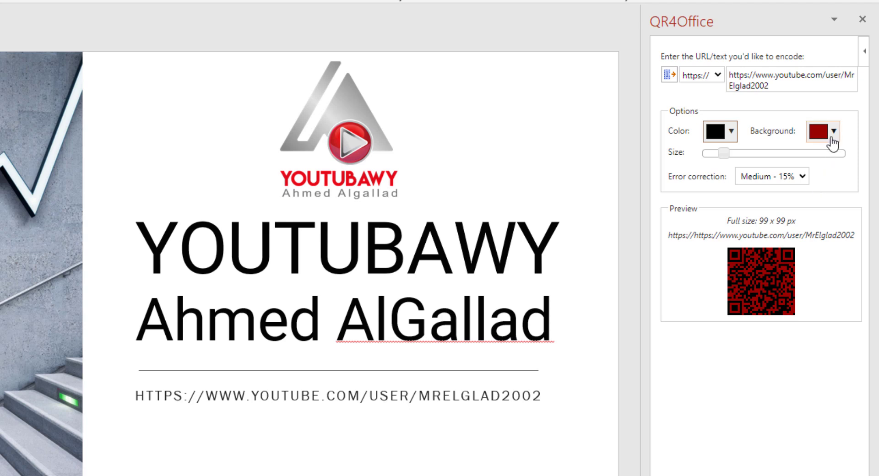
click(832, 132)
click(814, 159)
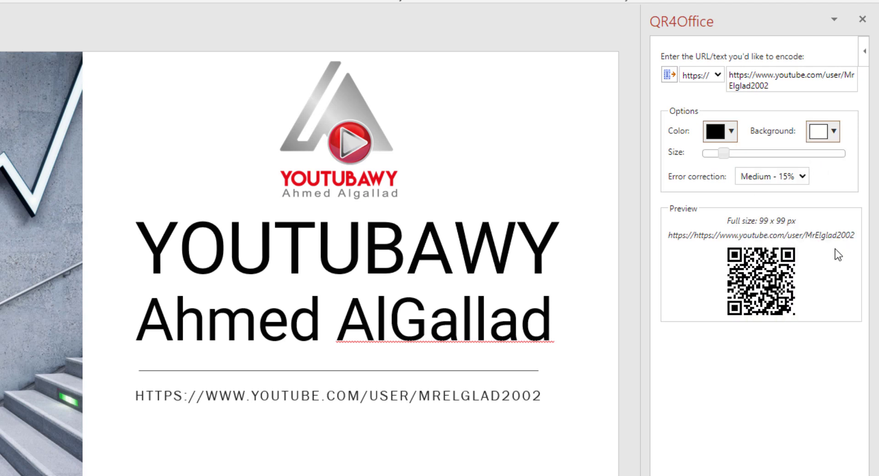
Step: Enlarge the QR code to 297 x 297 px and insert it into the slide
drag(724, 152, 796, 154)
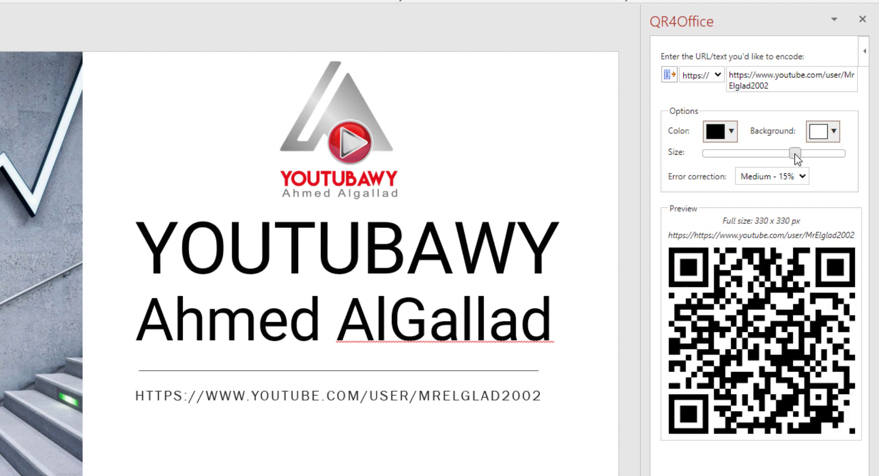
drag(795, 154, 785, 154)
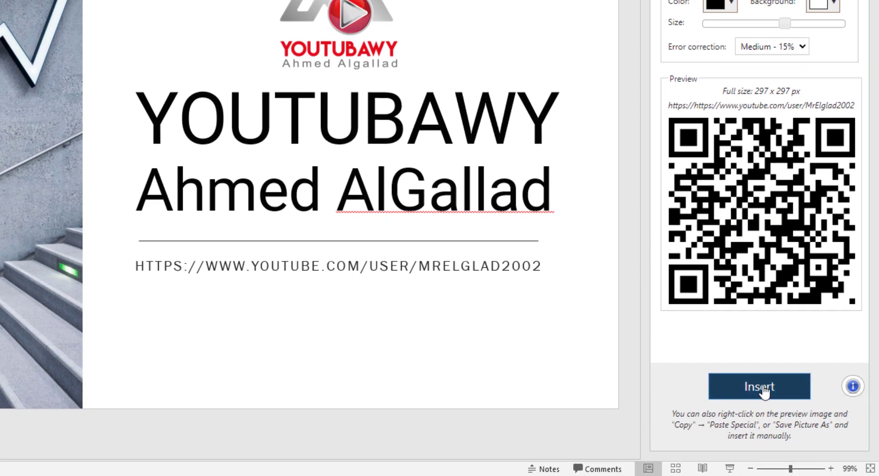
click(739, 389)
Step: Shrink the inserted QR code and place it roughly centred beneath the divider line in the slide's white area
drag(162, 124, 394, 251)
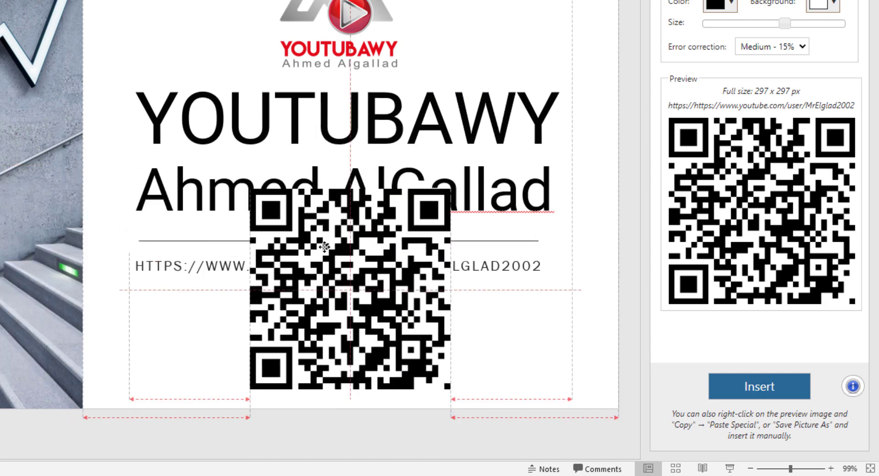
drag(249, 191, 329, 264)
mouse_move(389, 330)
mouse_down()
mouse_move(365, 374)
mouse_move(391, 328)
mouse_move(385, 342)
mouse_up()
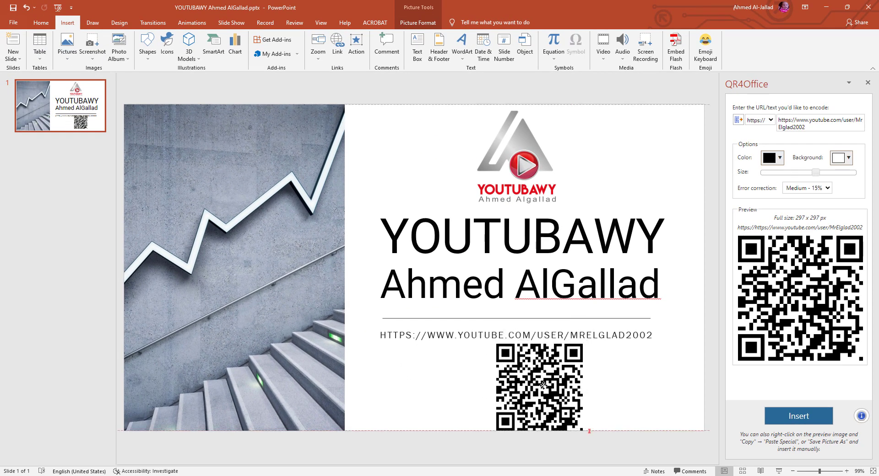
drag(543, 384, 519, 373)
Step: Delete the subtitle box containing the URL along with the empty subtitle placeholder behind the QR code
click(430, 360)
click(425, 366)
click(408, 326)
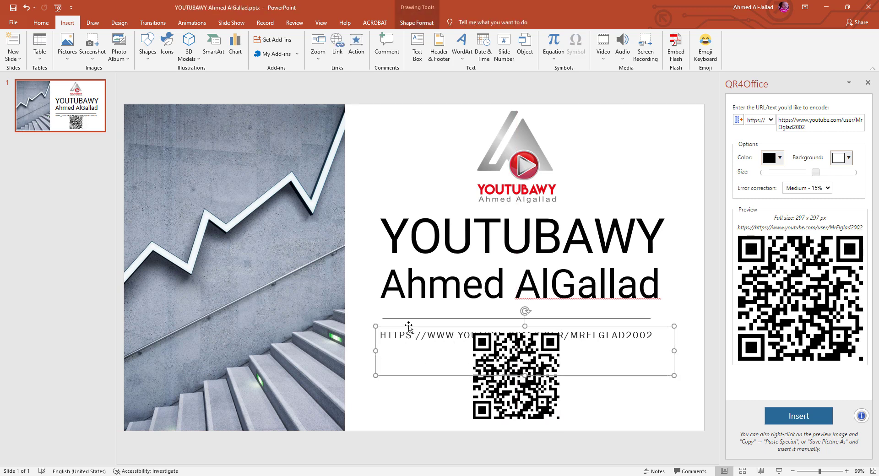
key(Delete)
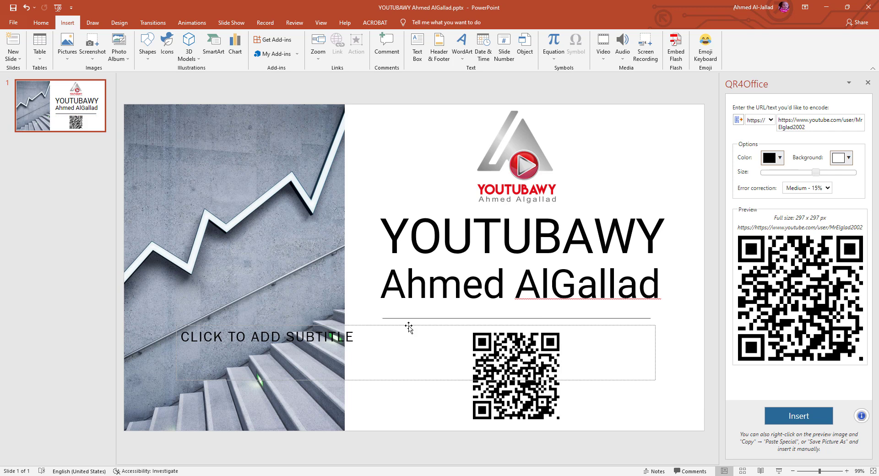
click(371, 325)
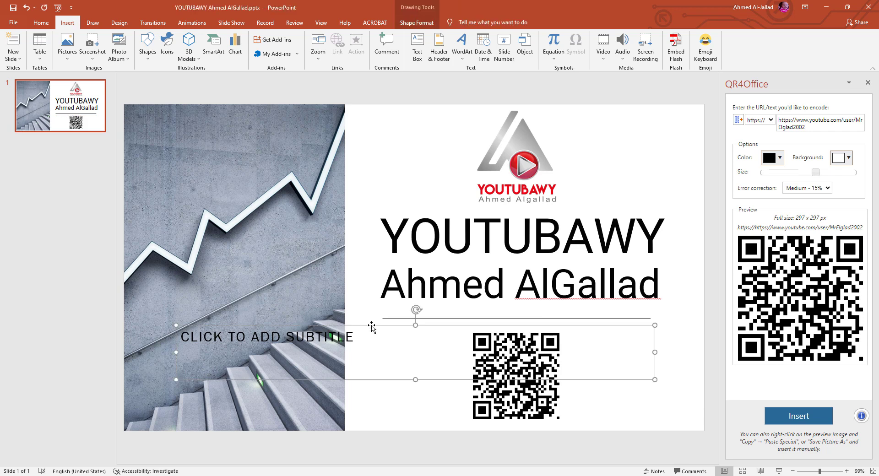
key(Delete)
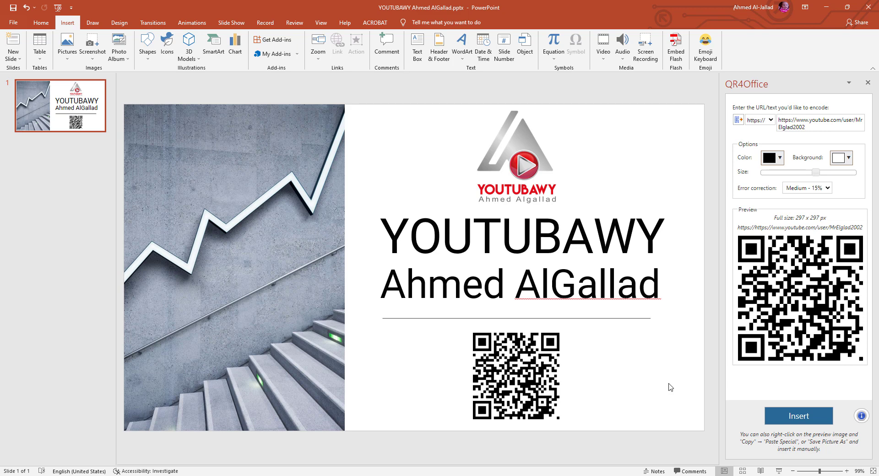
Step: Copy the QR code picture from the slide, switch to Word and paste it into the blank document
click(538, 372)
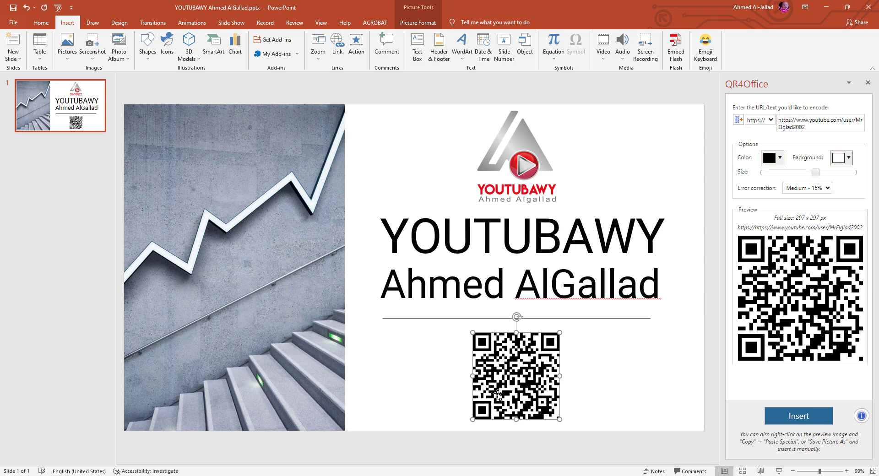
click(465, 372)
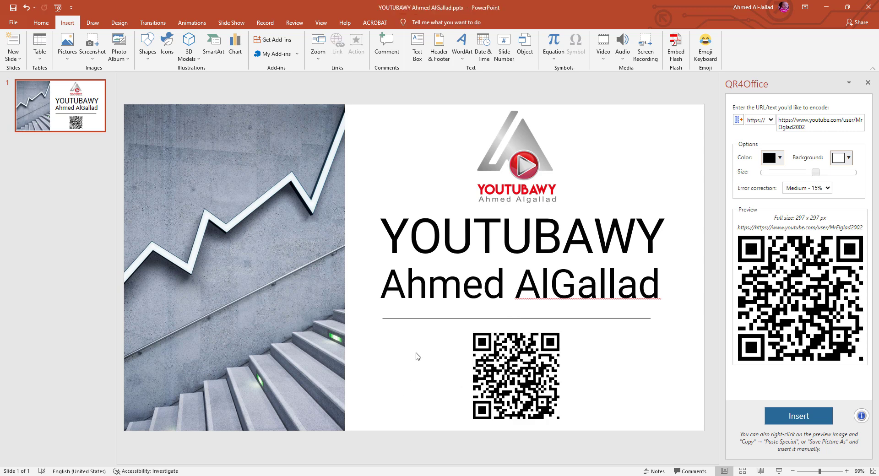
click(485, 381)
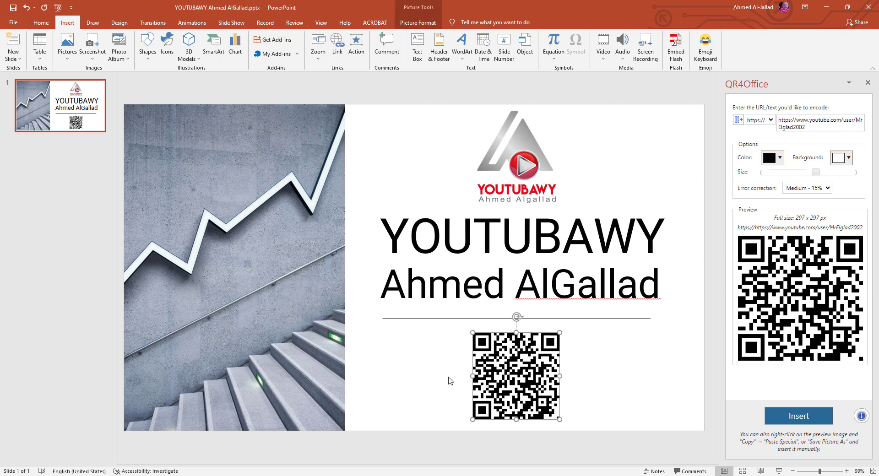
right_click(514, 380)
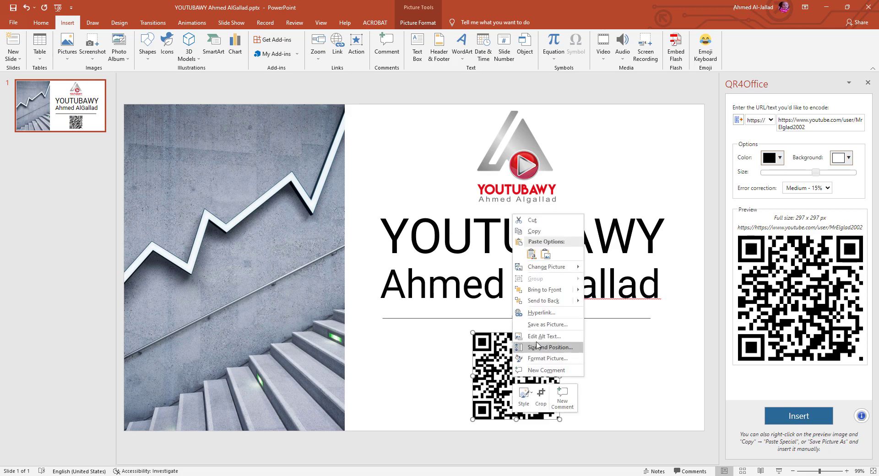
click(527, 237)
click(287, 474)
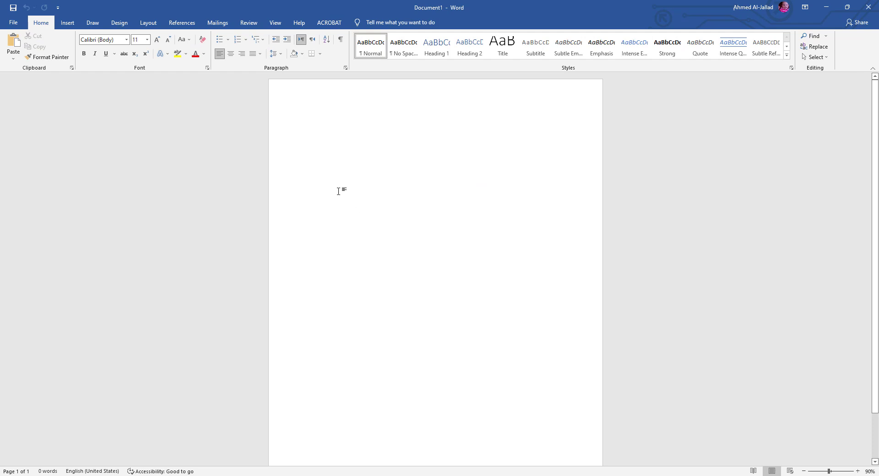
right_click(339, 191)
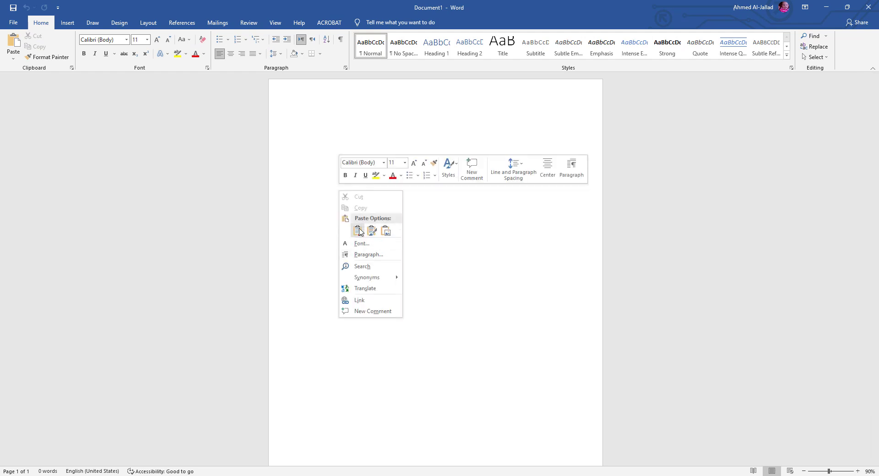
click(358, 231)
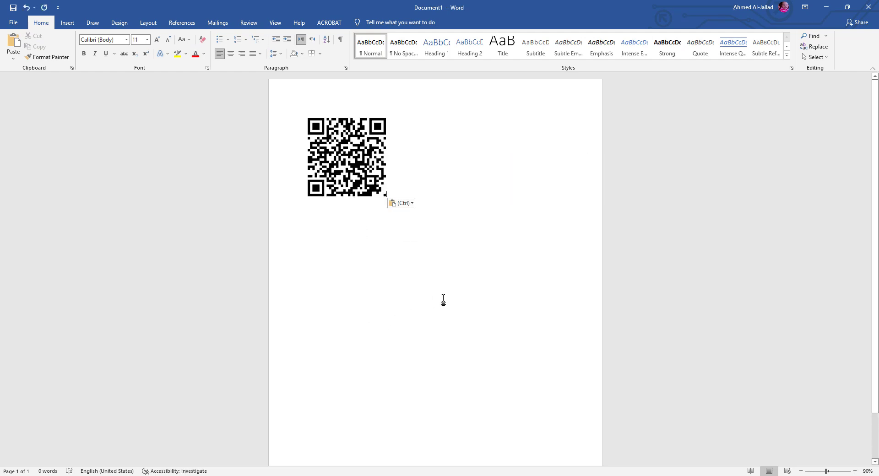
Step: Set the pasted QR code's text wrapping to In Front of Text and move it to the upper middle of the page
click(359, 161)
click(398, 128)
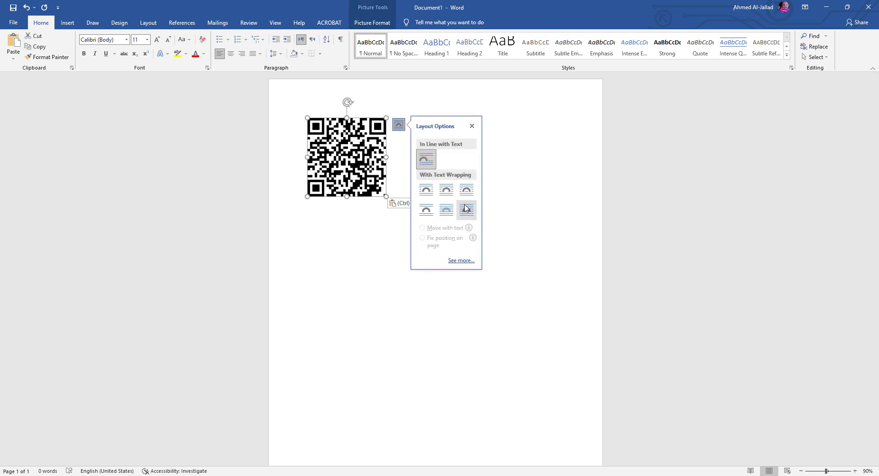
click(464, 215)
drag(338, 151, 350, 213)
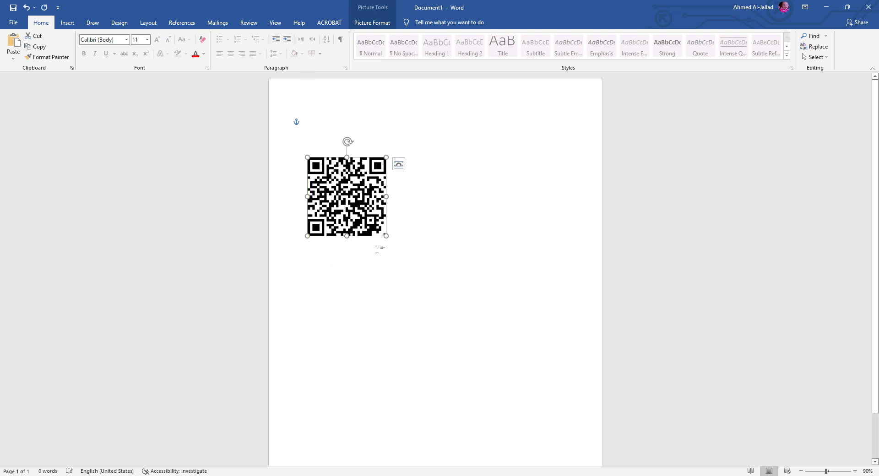
mouse_move(385, 236)
mouse_down()
mouse_move(515, 371)
mouse_move(386, 236)
mouse_up()
drag(329, 213, 400, 211)
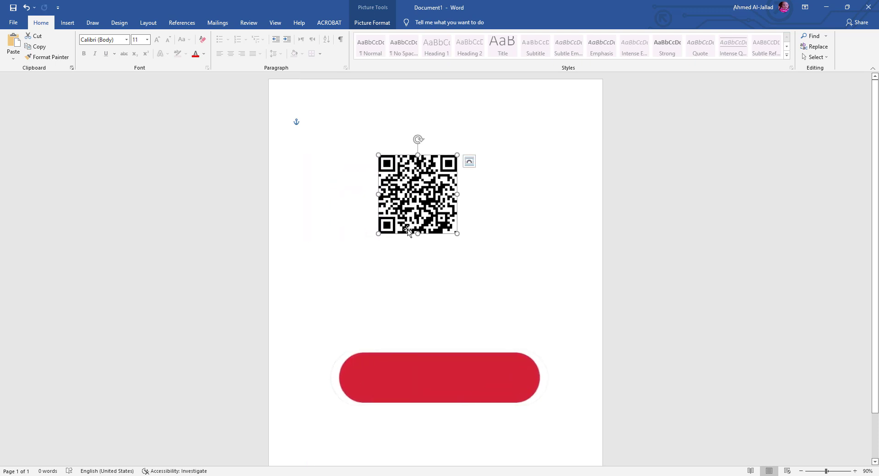
Step: Switch to Photoshop, paste the QR code into the blank document and scale it up in the lower middle of the canvas
mouse_move(279, 474)
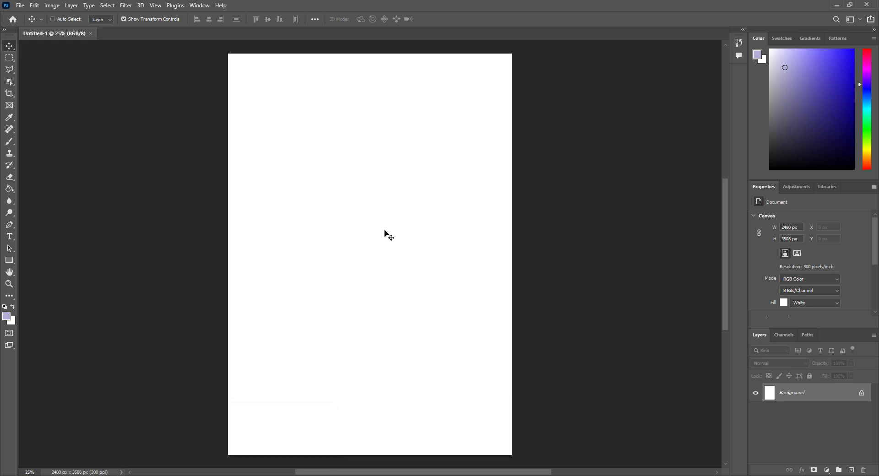
key(ctrl+v)
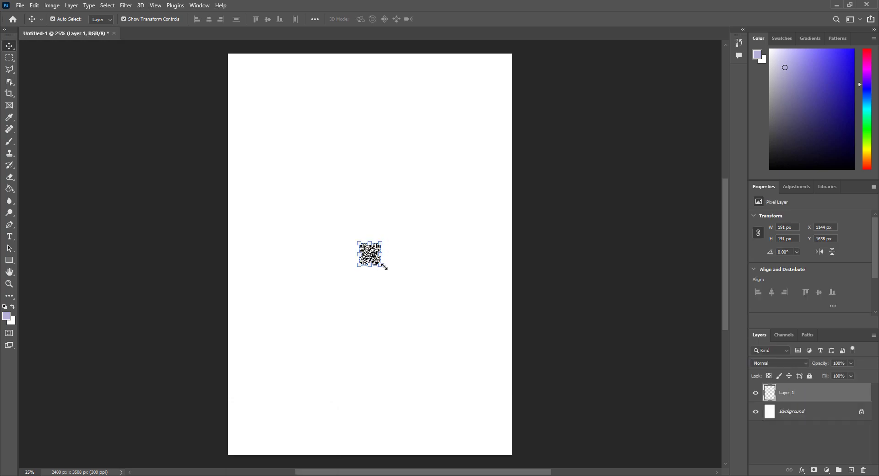
drag(414, 303, 452, 348)
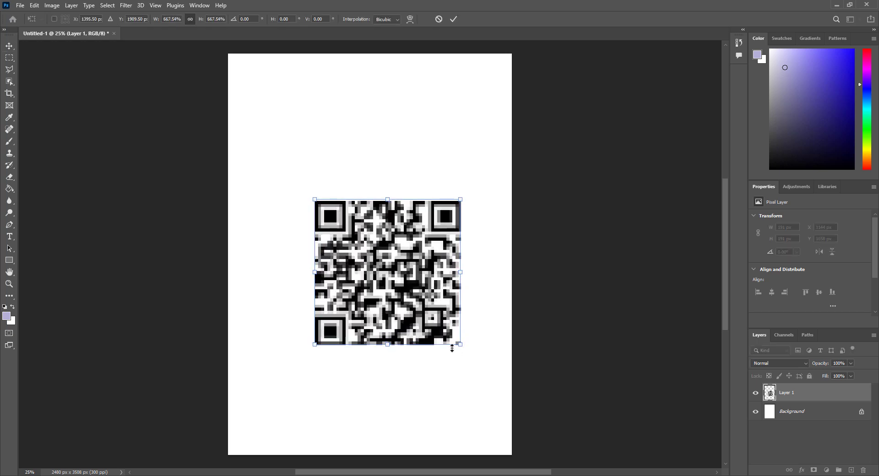
key(Return)
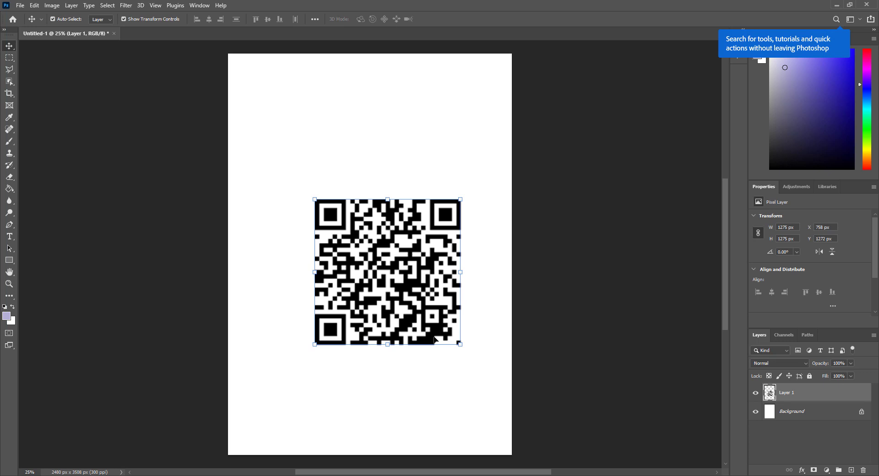
drag(459, 344, 435, 320)
drag(397, 298, 369, 375)
Step: Switch back to PowerPoint and save the slide's QR code to the Desktop as a PNG picture named sdadasas
click(299, 473)
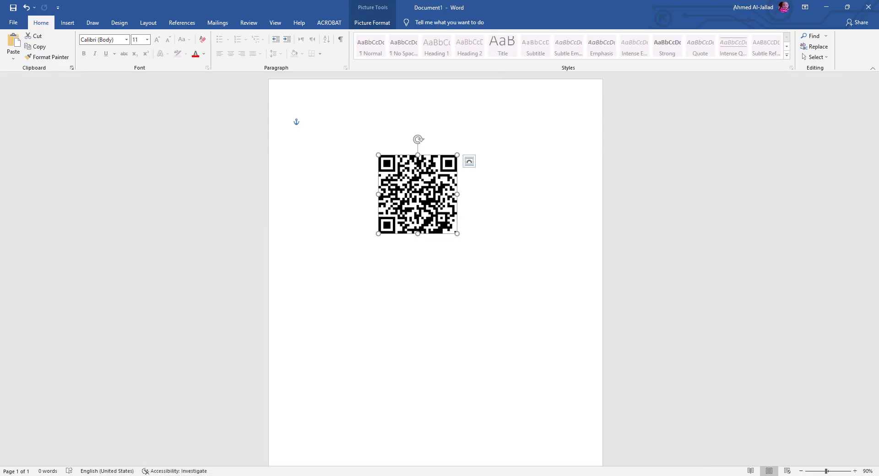
key(alt+Tab)
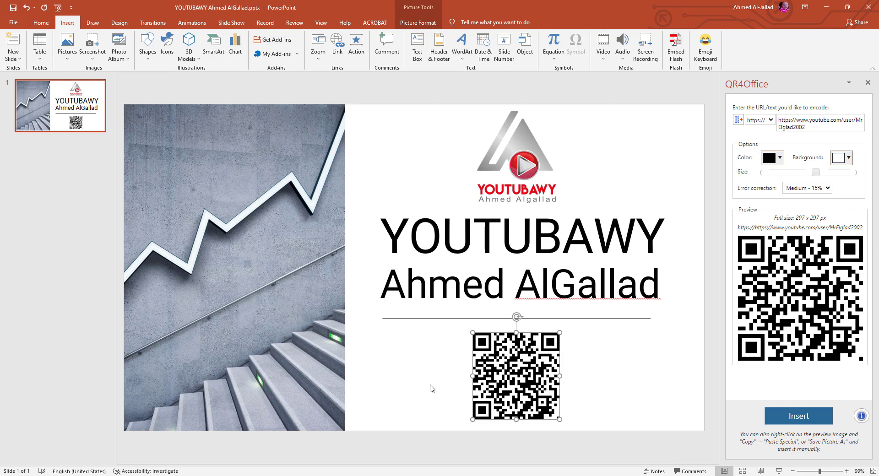
right_click(502, 382)
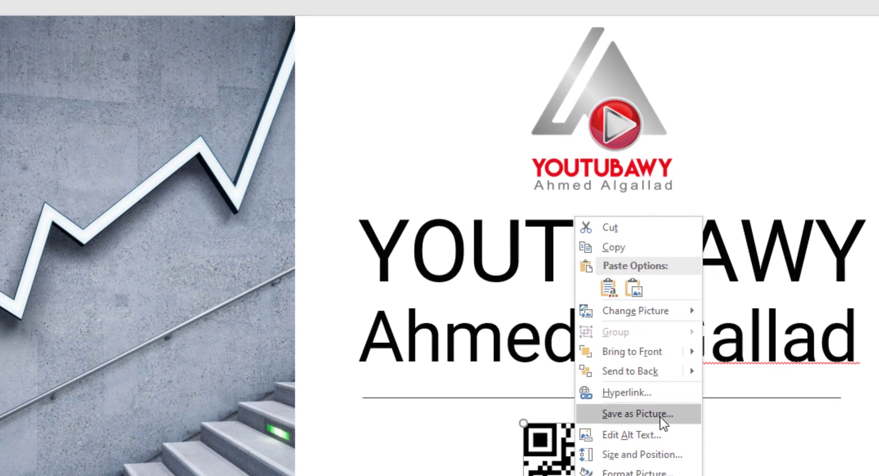
click(631, 396)
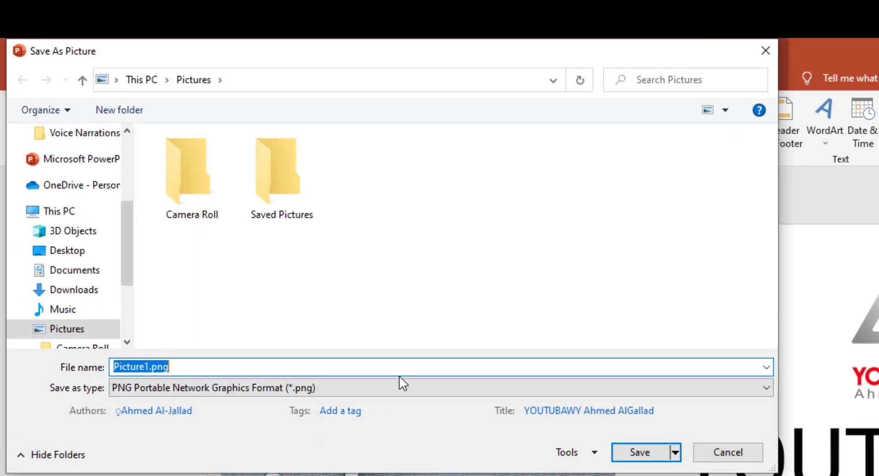
text(sdadasas)
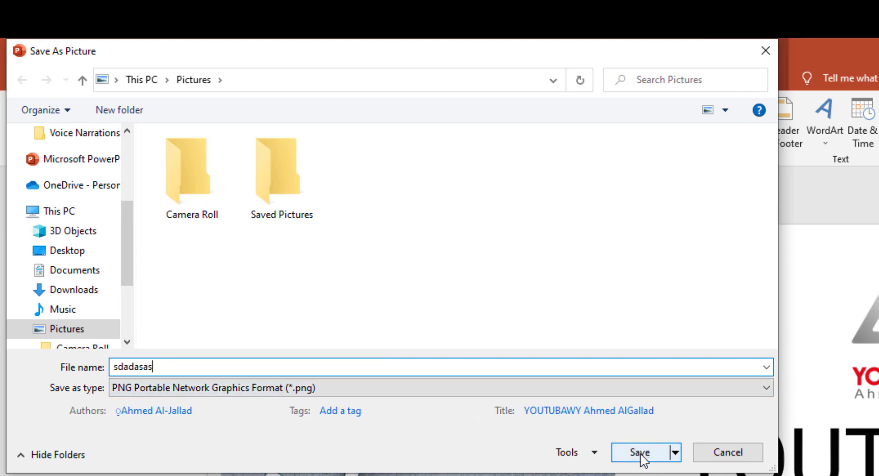
click(104, 251)
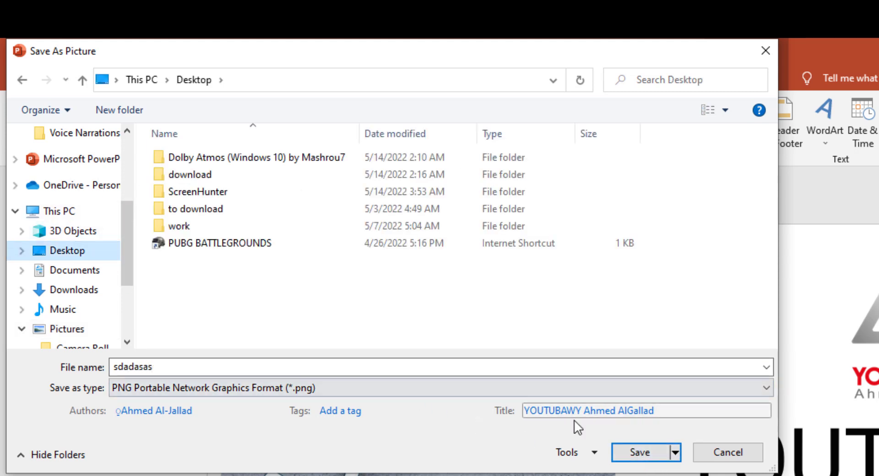
click(648, 457)
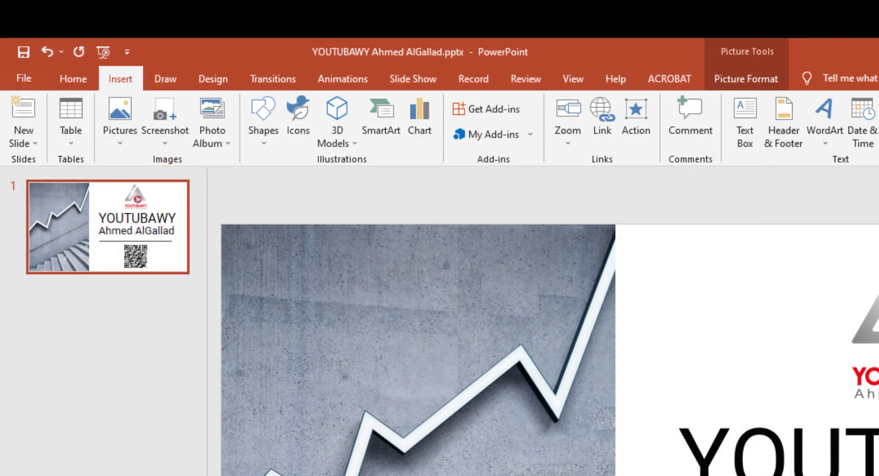
Step: Open sdadasas.png from the desktop to check the exported QR code, and close the viewer
key(super+d)
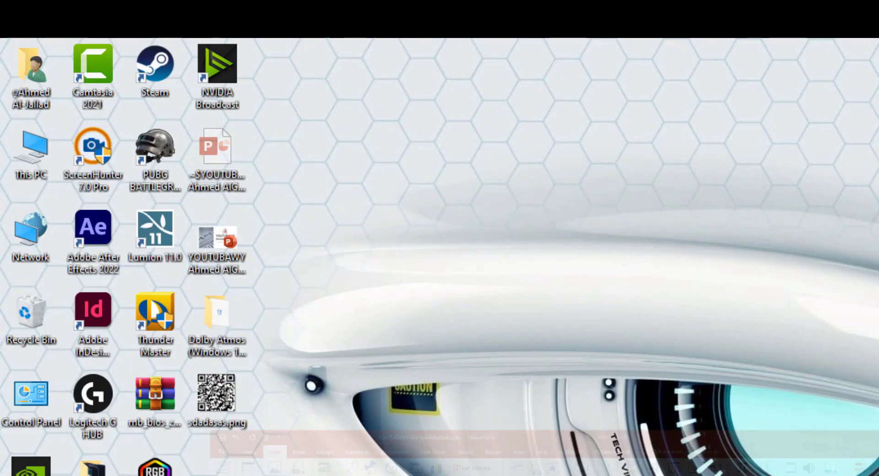
double_click(228, 411)
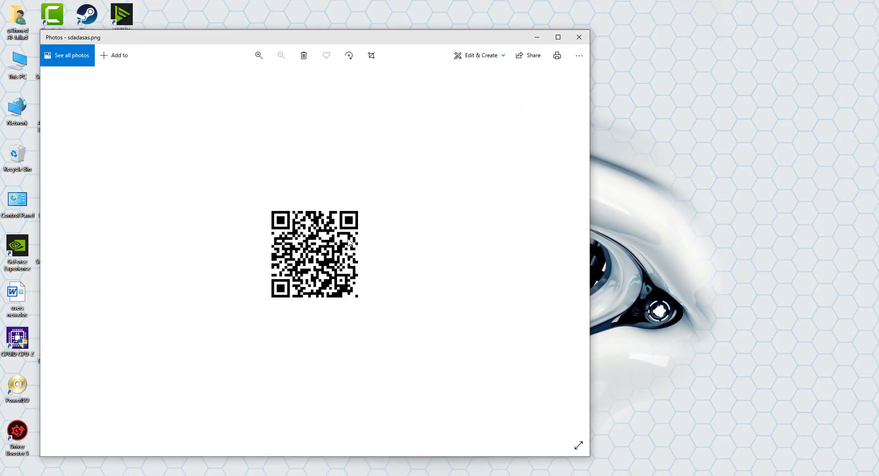
click(579, 37)
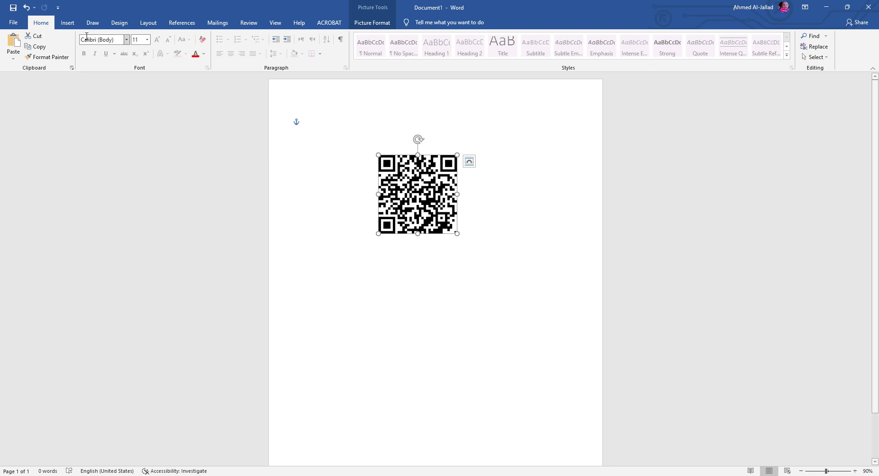
Step: Add the QR4Office add-in to the Word document from the user's own Office add-ins
click(67, 23)
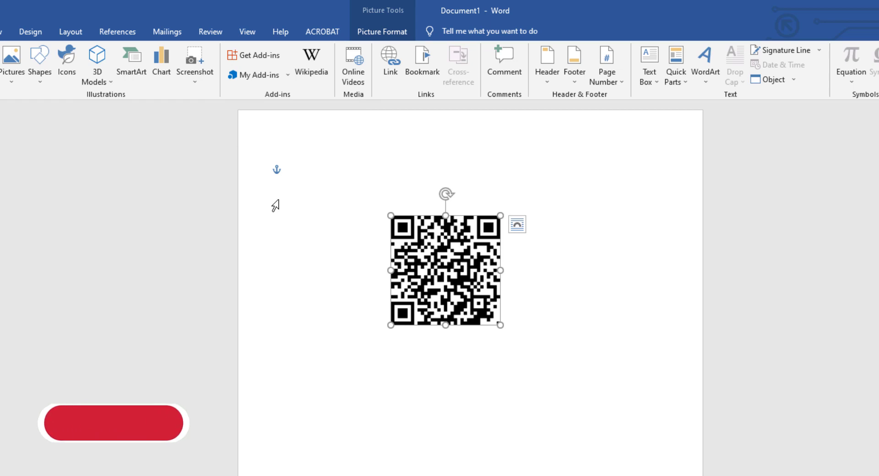
click(256, 76)
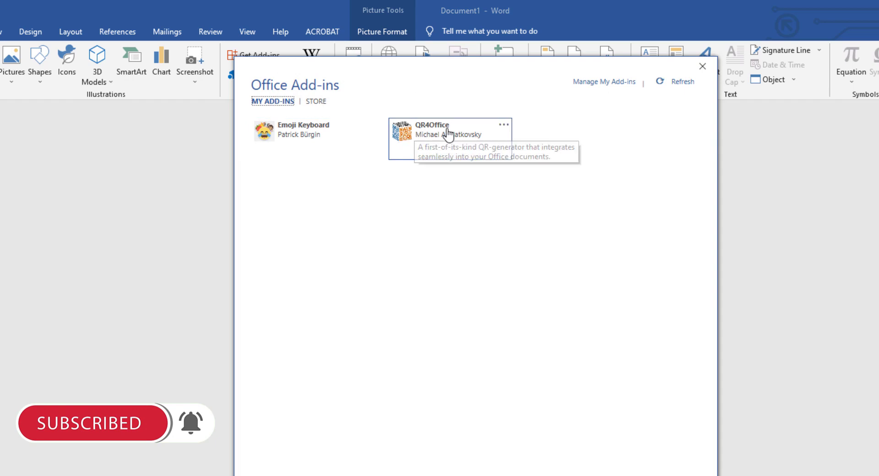
click(424, 143)
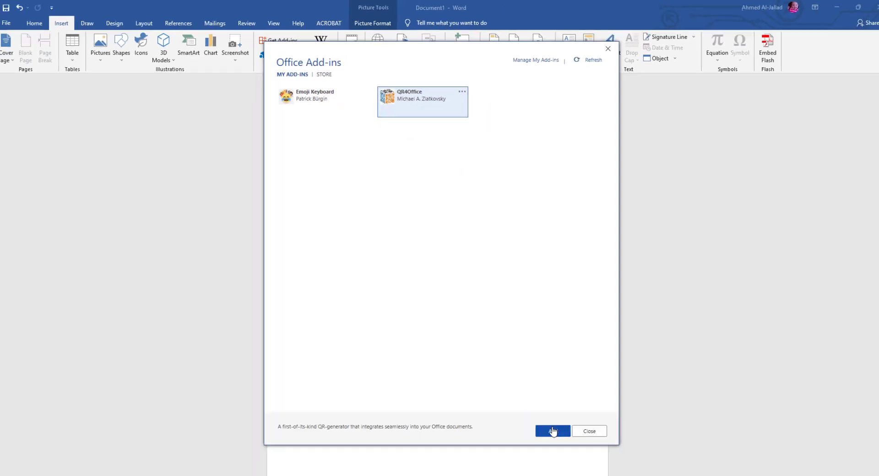
click(555, 435)
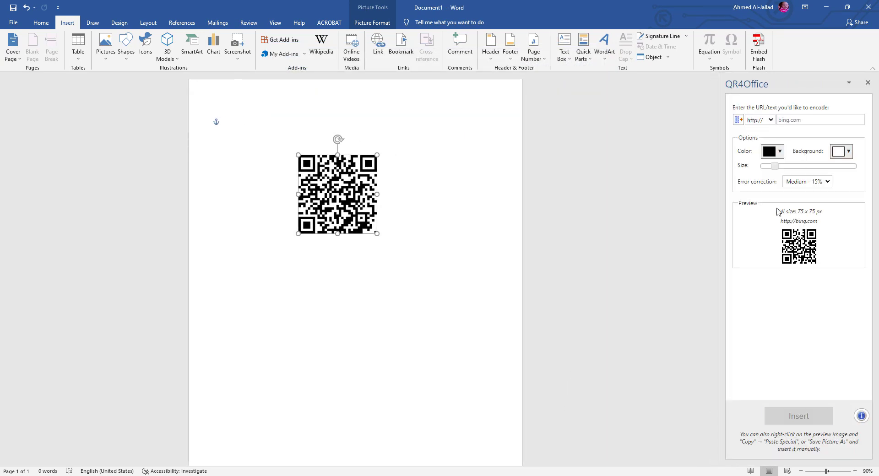
Step: Set the QR code's content type to tel: and enter the phone number to encode
click(760, 120)
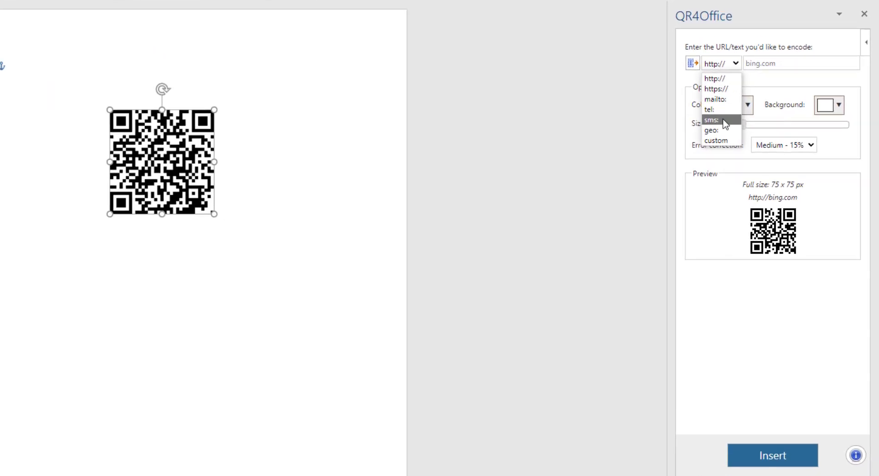
click(762, 157)
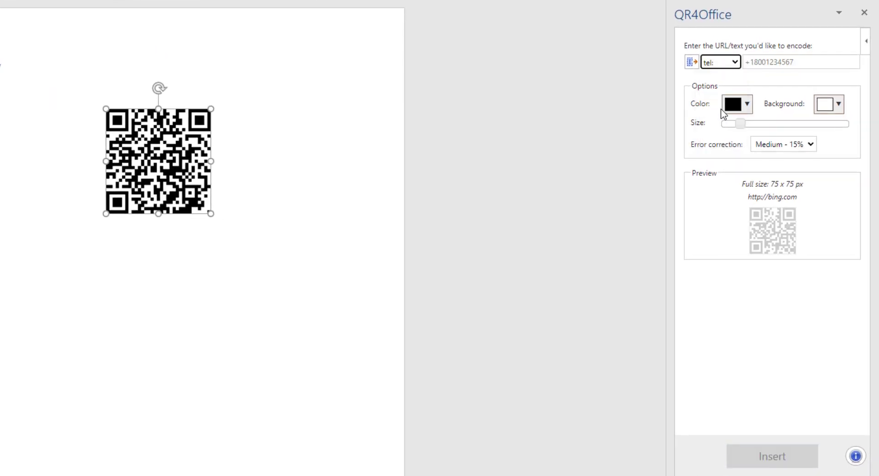
click(785, 64)
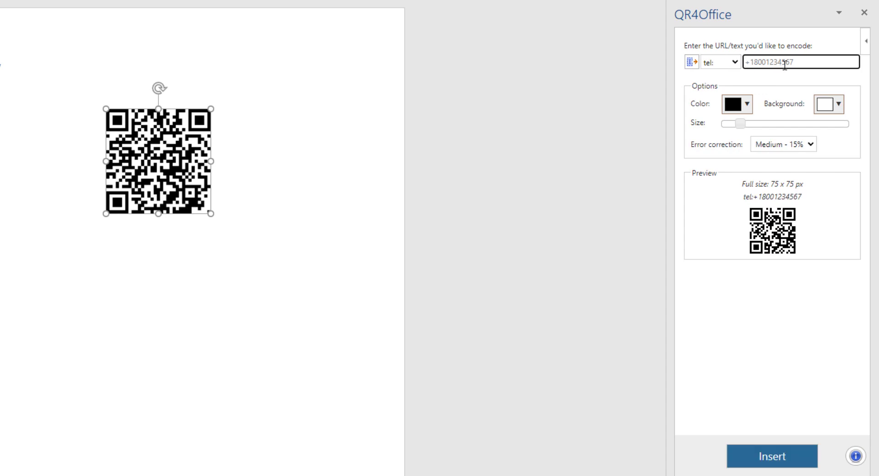
text(+201000000000)
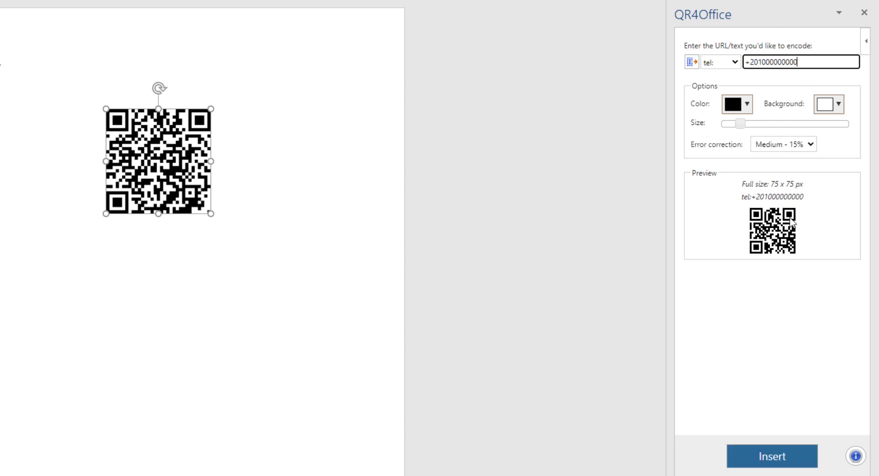
Step: Set the phone QR code to 200 x 200 px in blue and try to insert it into the Word document
drag(746, 122, 786, 123)
click(751, 105)
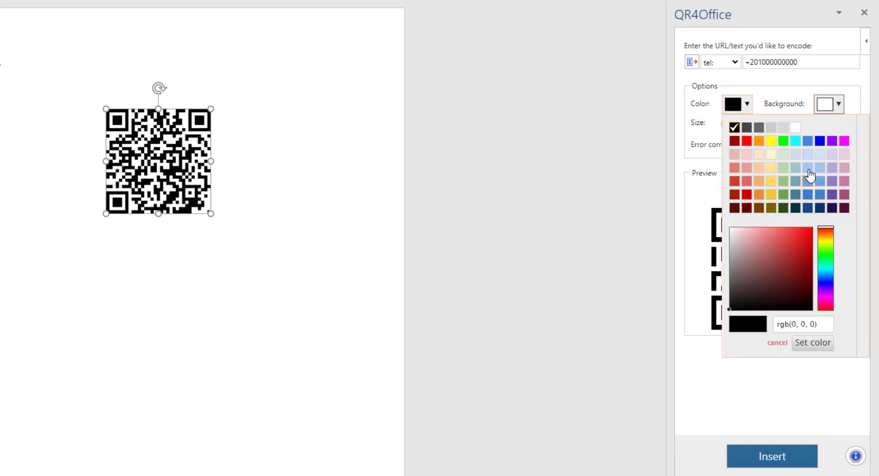
click(820, 142)
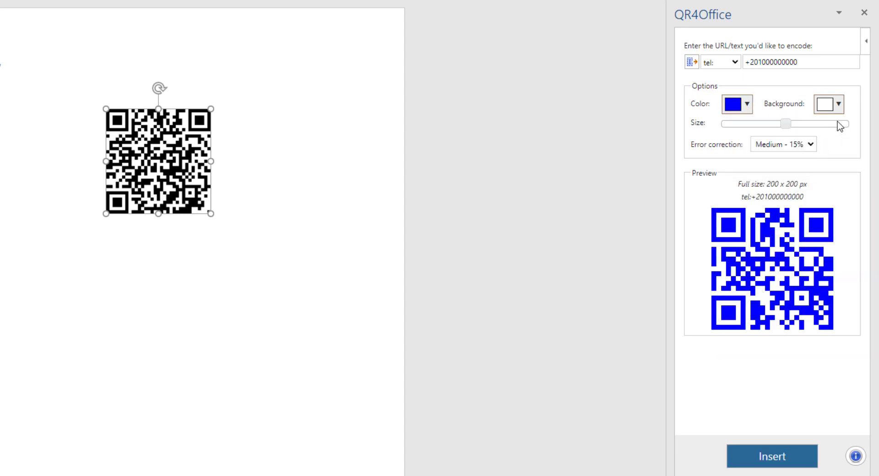
click(777, 455)
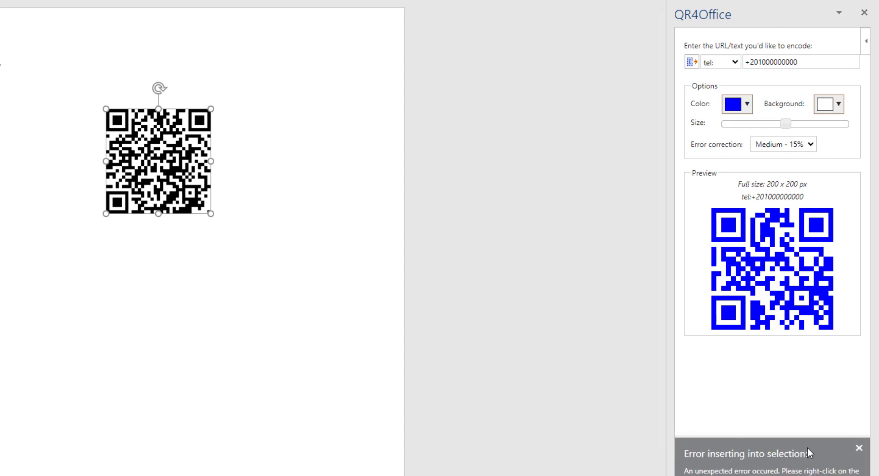
Step: Copy the blue phone QR code from the add-in's preview and paste it into the Word document
right_click(732, 278)
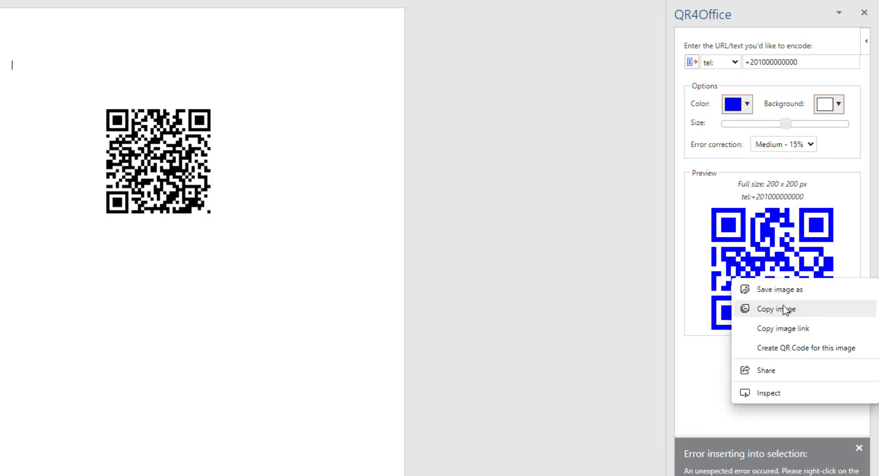
click(782, 312)
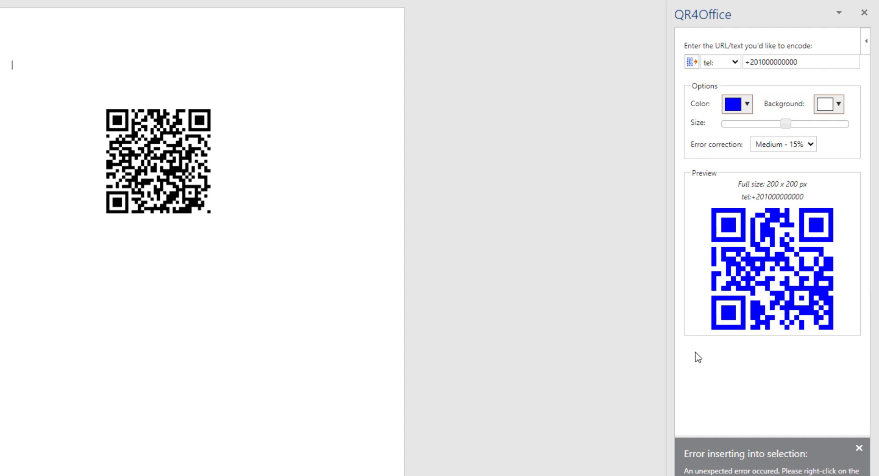
right_click(200, 334)
click(225, 387)
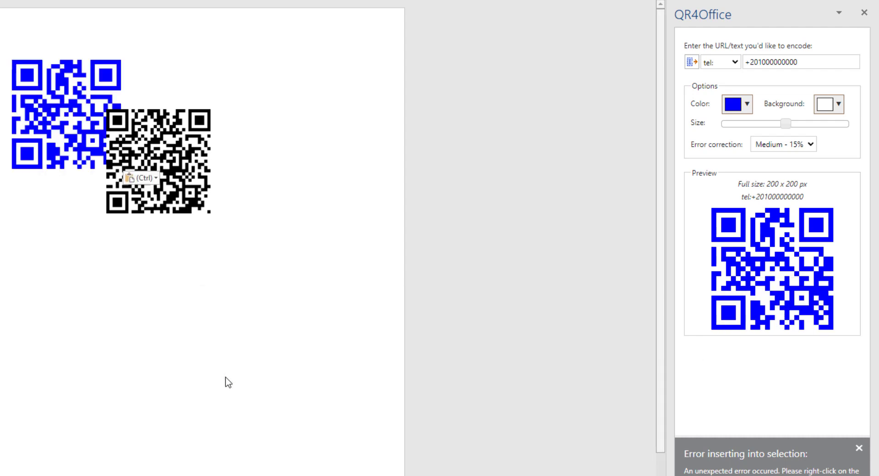
Step: Select the pasted blue QR code and adjust its placement relative to the black code in the document
click(45, 141)
click(232, 349)
click(117, 166)
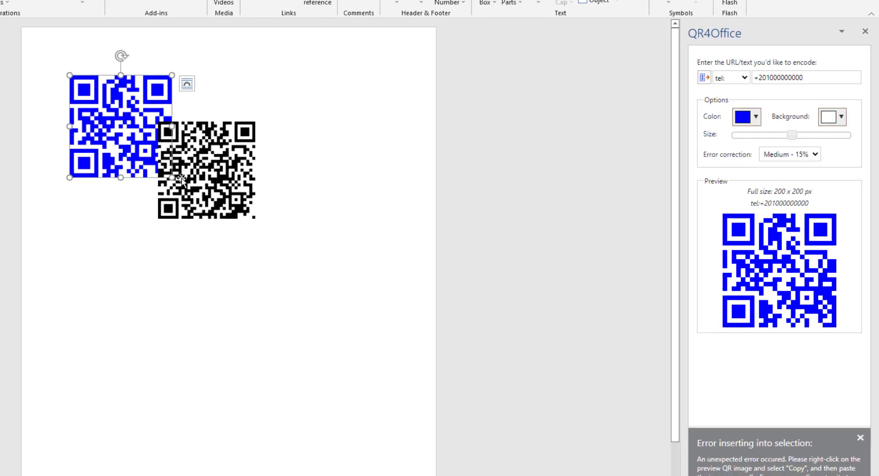
click(182, 178)
drag(182, 178, 243, 132)
click(272, 165)
right_click(272, 166)
click(322, 125)
click(389, 209)
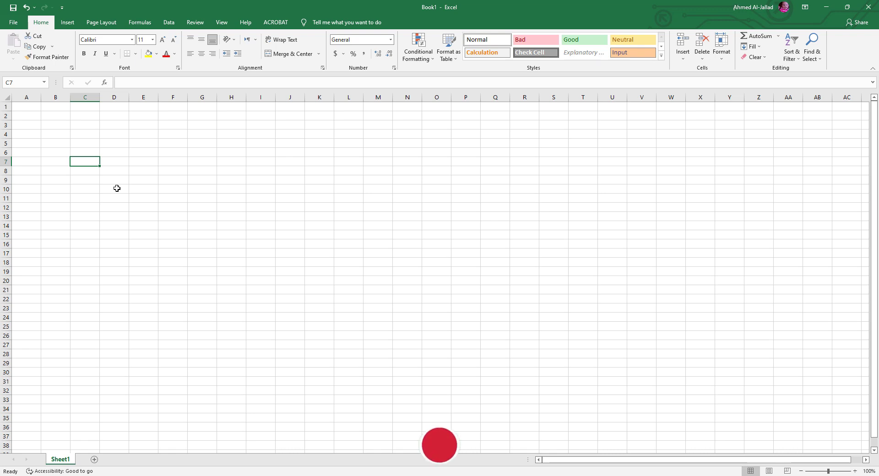
Step: In the Excel workbook, add the QR4Office add-in from the user's own Office add-ins
click(67, 22)
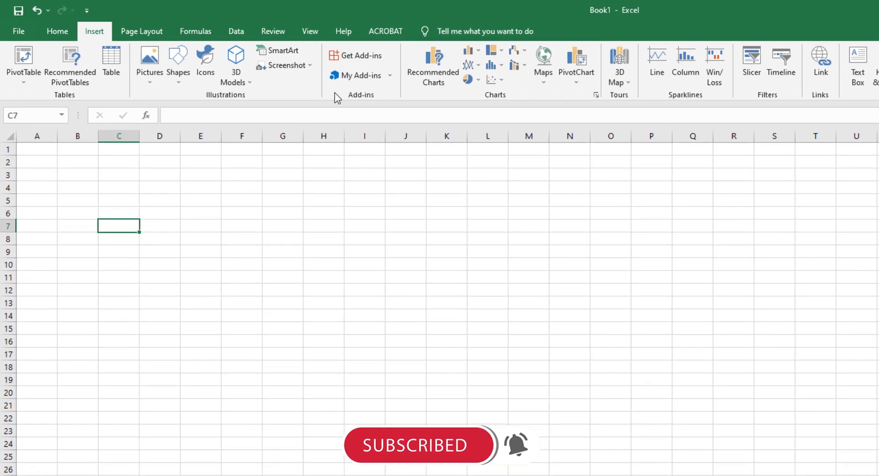
click(359, 75)
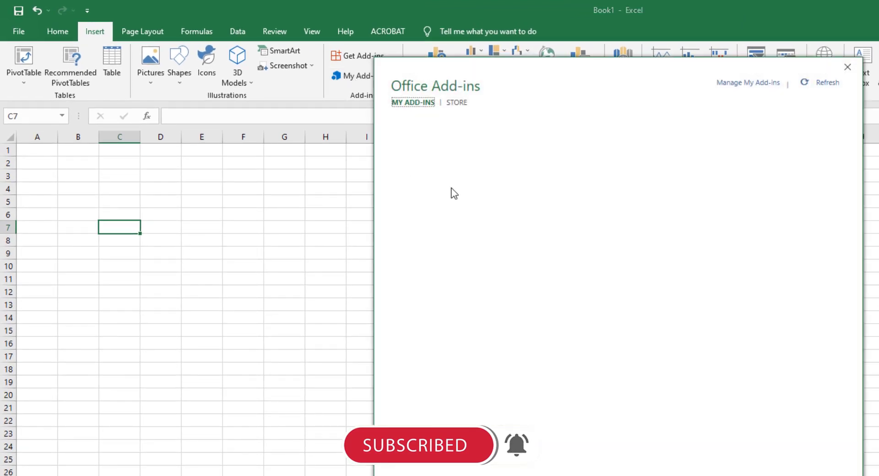
mouse_move(434, 140)
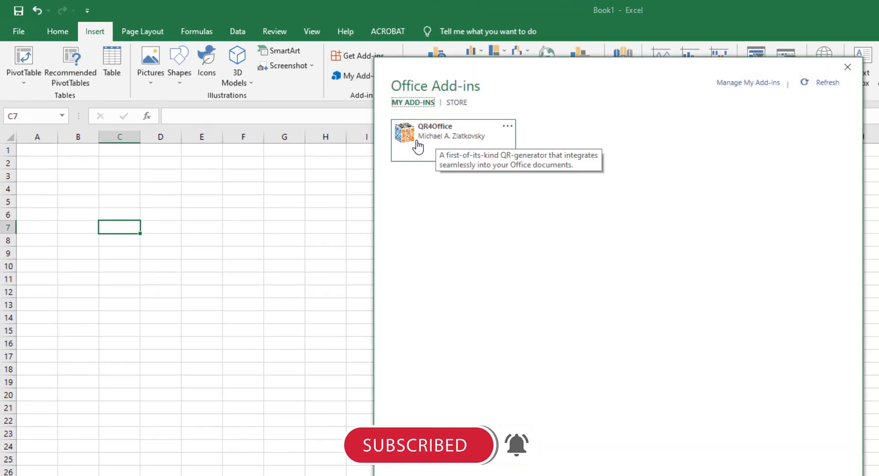
double_click(425, 142)
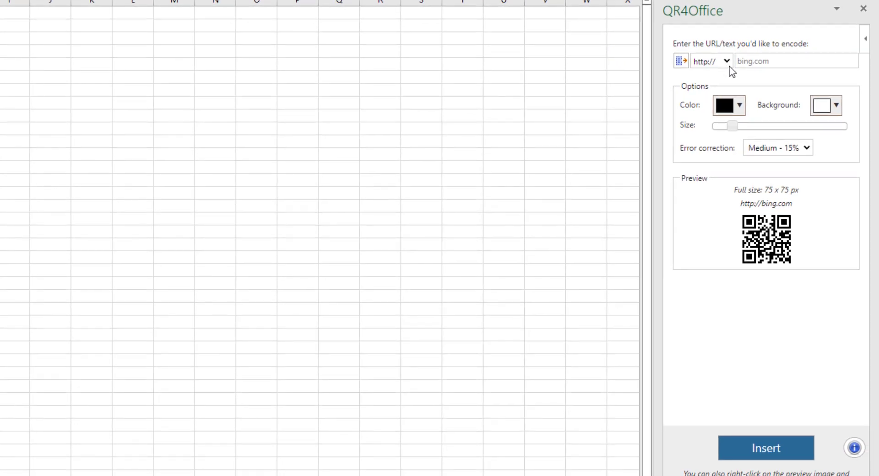
Step: Set the QR code's content type to sms: and enter the phone number to encode
click(727, 62)
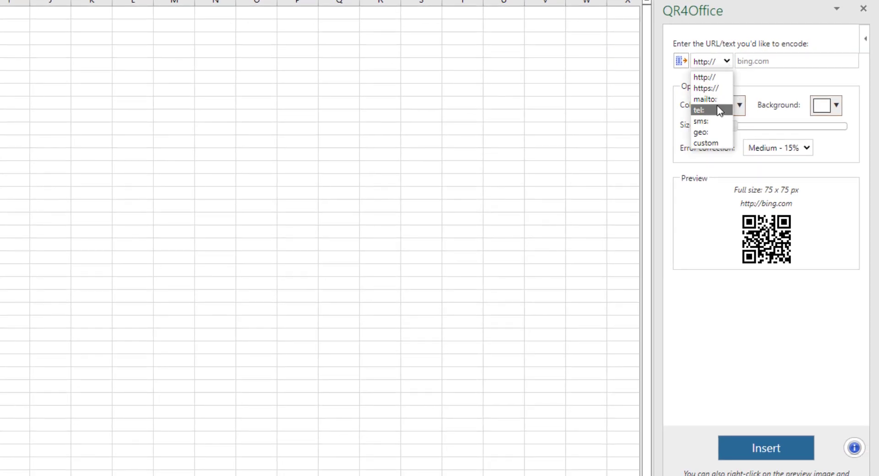
click(715, 129)
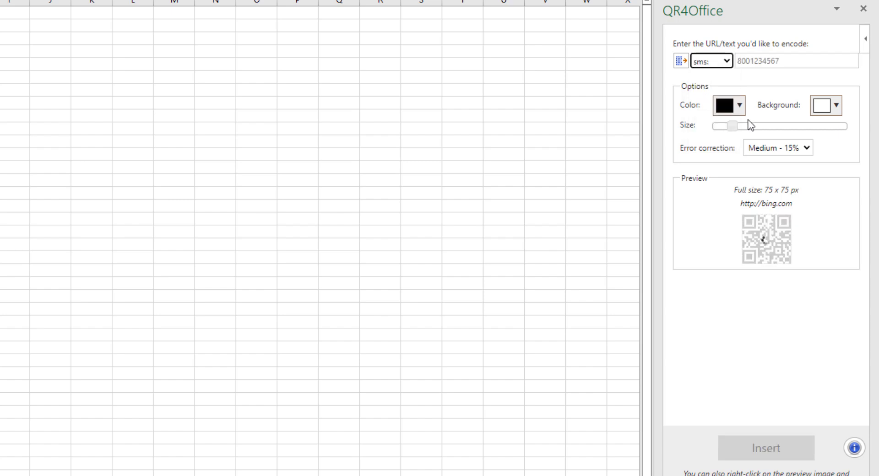
click(768, 62)
text(+010000000)
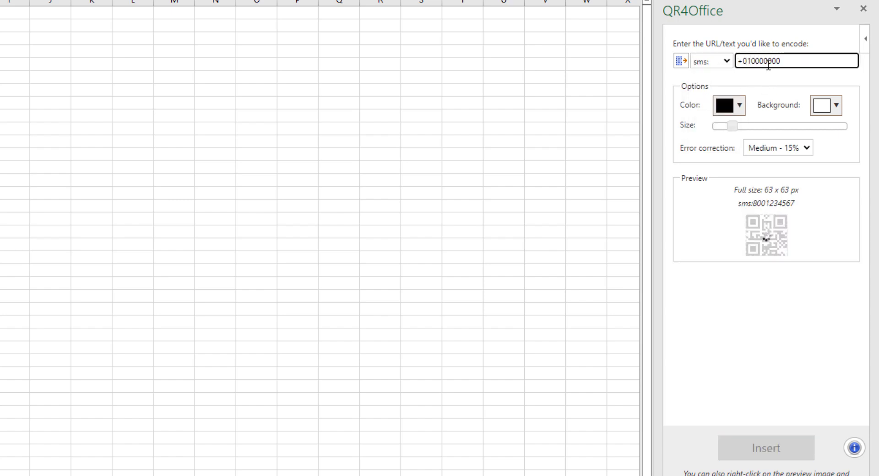
Step: Enlarge the SMS QR code to 315 x 315 px, keeping it black on white, and insert it into the worksheet
click(739, 106)
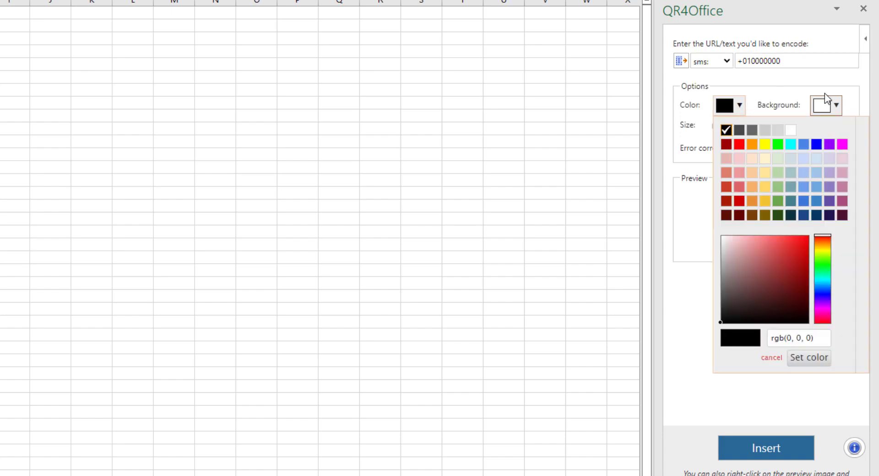
click(832, 87)
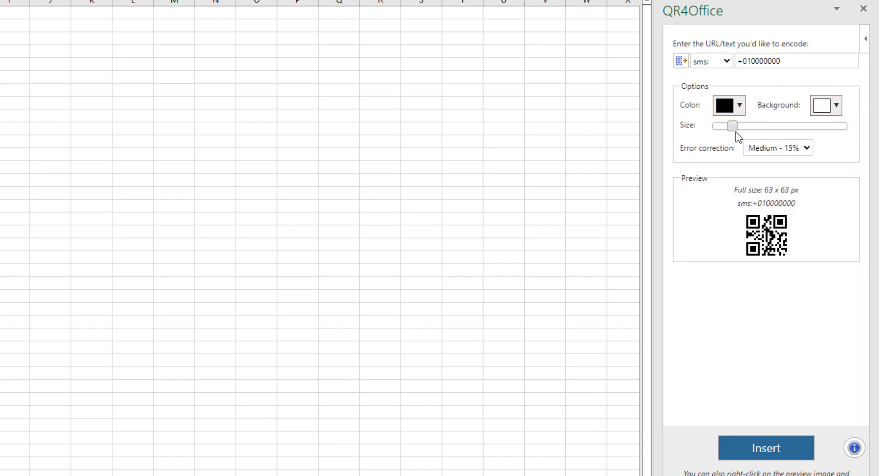
drag(732, 126, 860, 135)
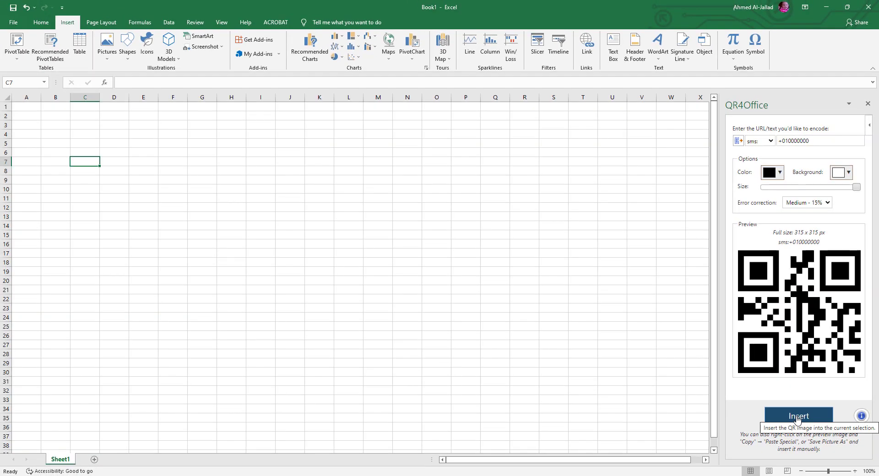
click(764, 451)
Step: Move the inserted QR code picture around the sheet and place it from about B8 to H26
drag(138, 277, 600, 381)
drag(537, 294, 508, 269)
drag(586, 370, 127, 268)
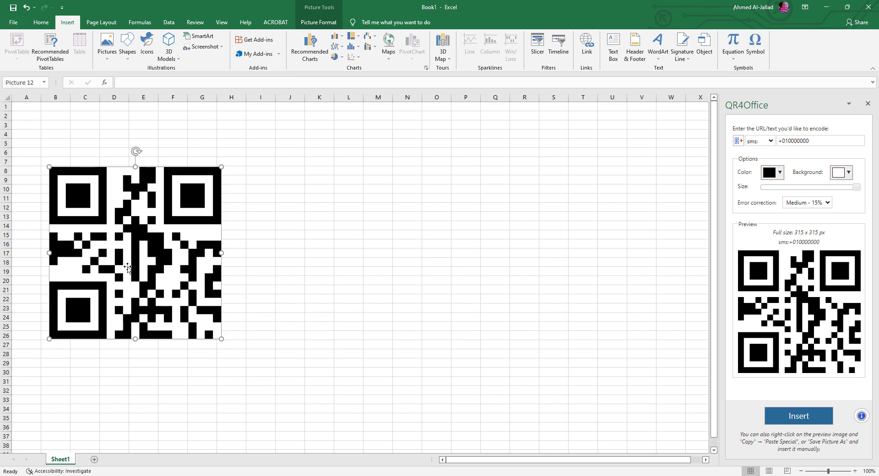